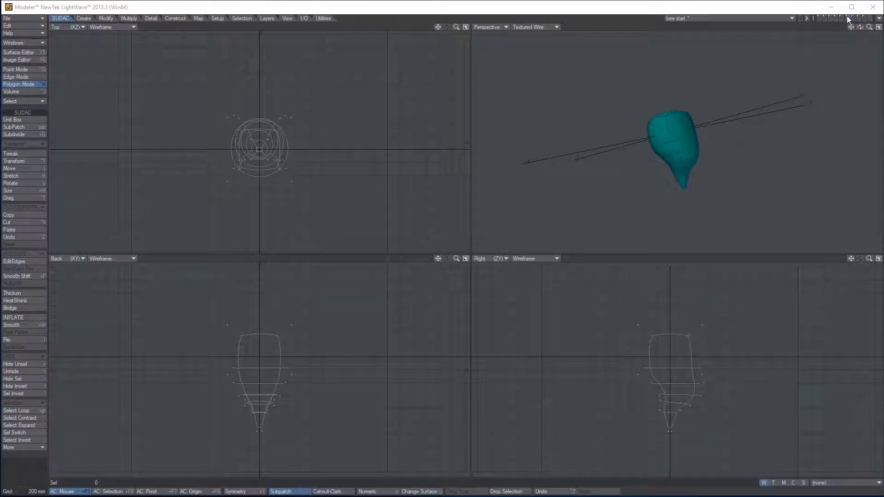
Look through the green, pink and white bee parts on their separate layers, viewing each from several angles
click(854, 19)
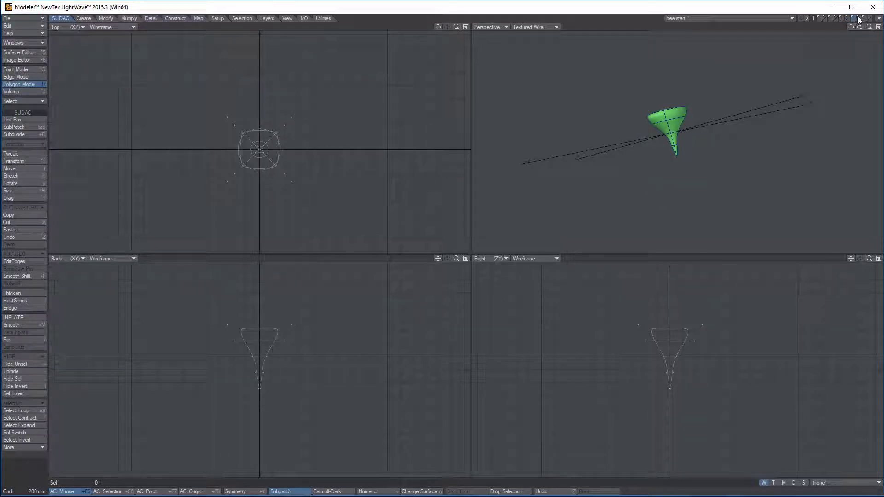
click(859, 19)
drag(860, 27, 644, 153)
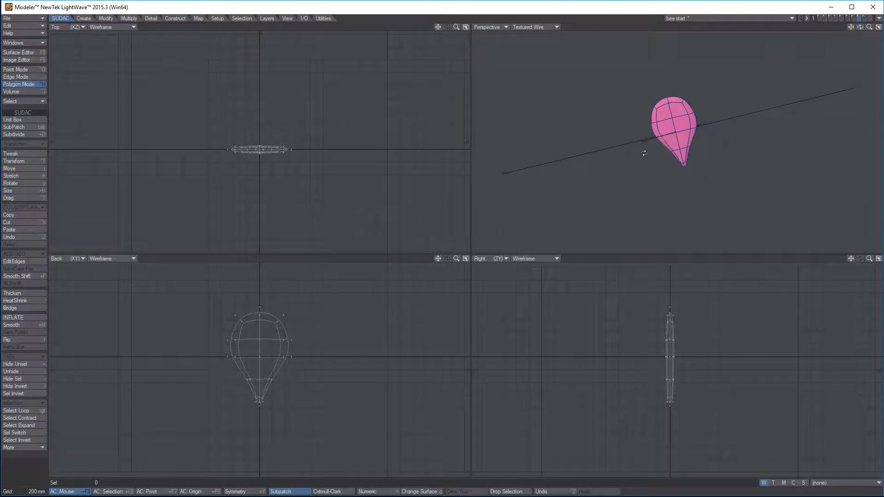
click(859, 19)
key(a)
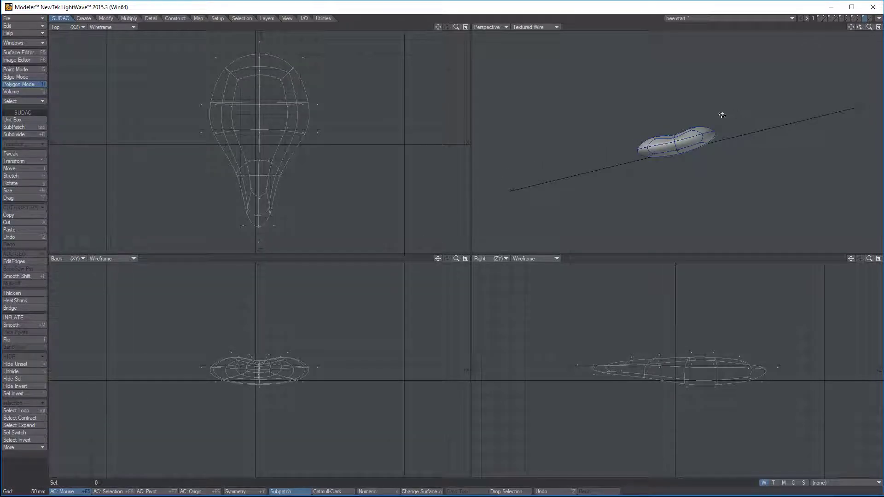
alt+drag(722, 112, 717, 185)
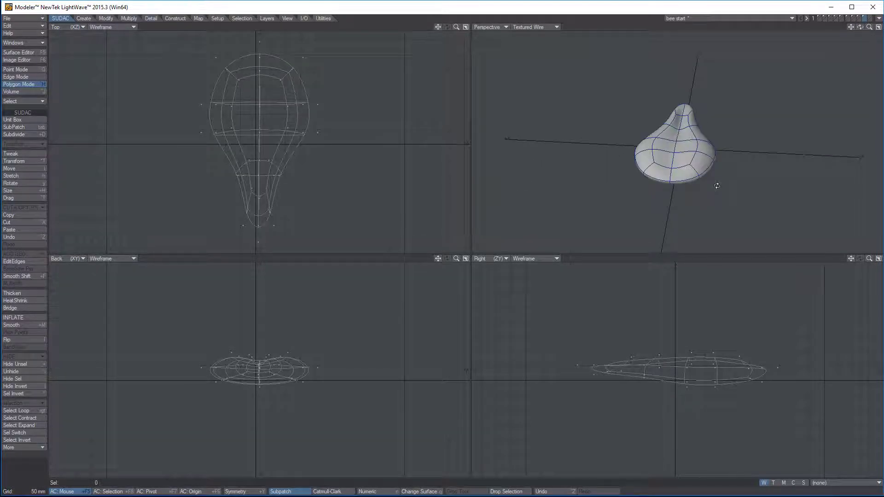
Return to the teal leg's layer and examine the shape of the whole leg from several angles
click(850, 18)
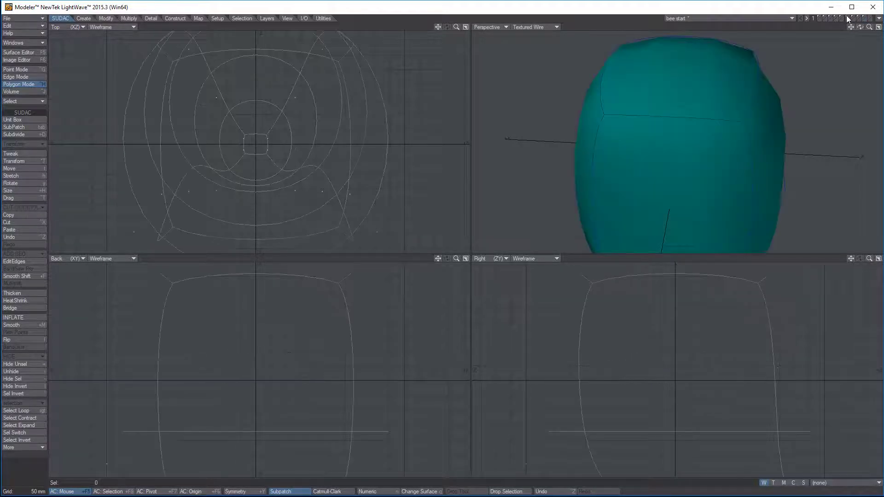
key(a)
alt+drag(717, 144, 726, 88)
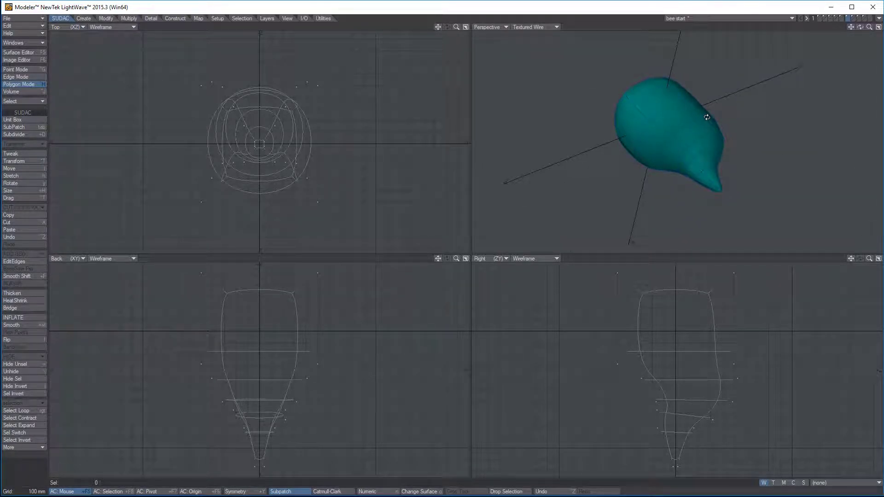
alt+drag(705, 116, 739, 139)
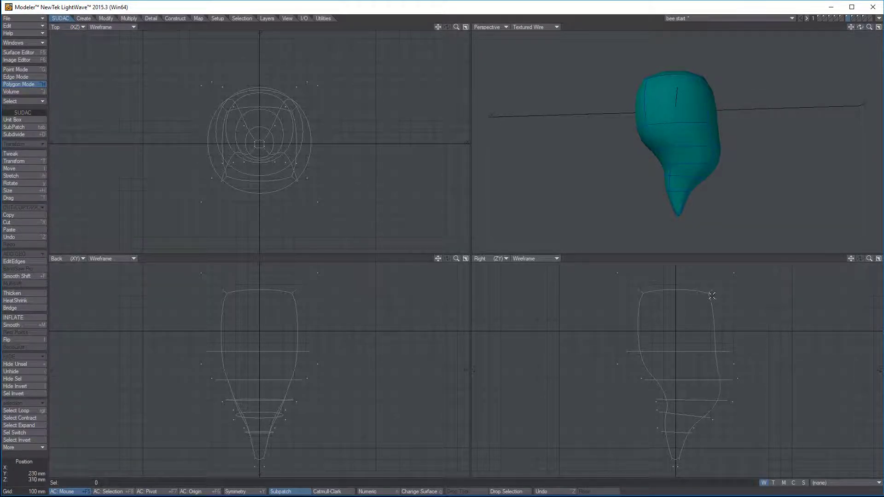
alt+drag(682, 143, 845, 158)
alt+drag(708, 171, 760, 244)
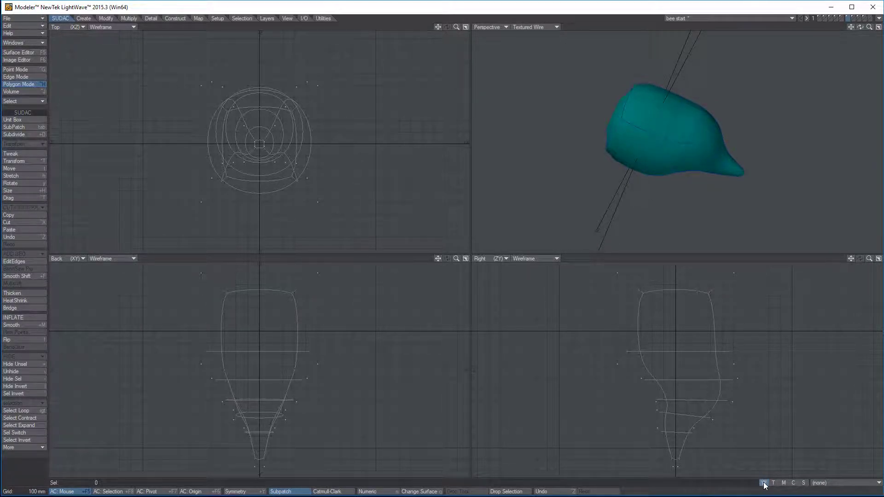
Create a weight map named leg with an initial value of 100% for the teal leg
click(822, 483)
click(821, 493)
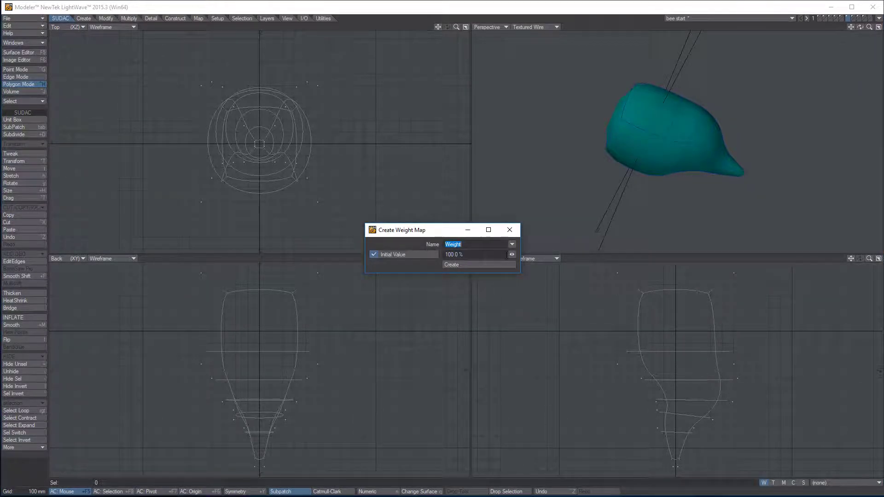
key(BackSpace)
text(leg)
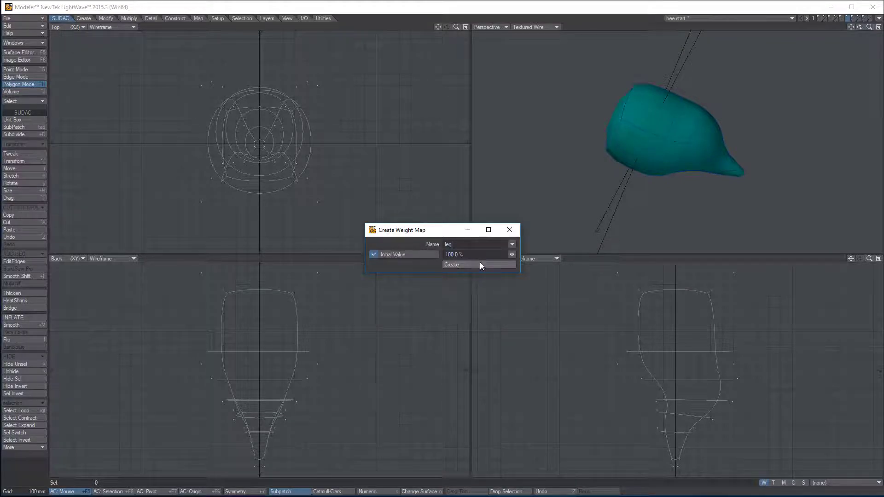
click(480, 263)
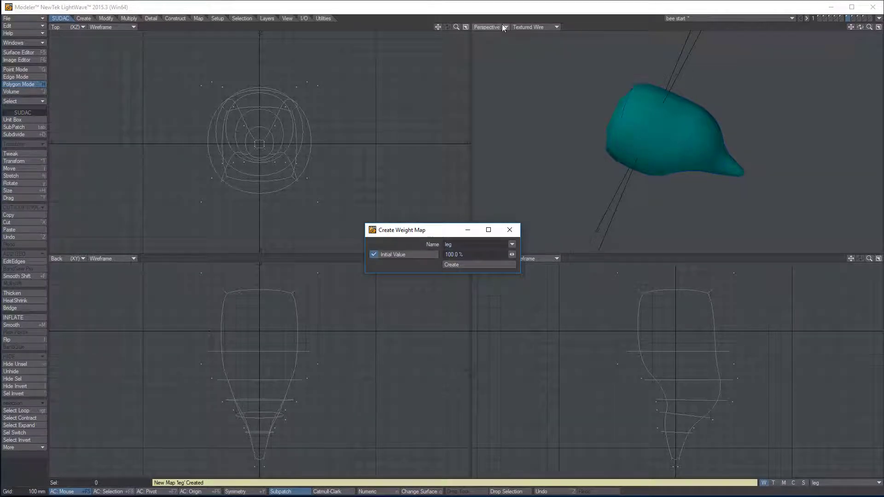
Switch the perspective view to Weight Shade and check the weighting all around the leg
click(520, 27)
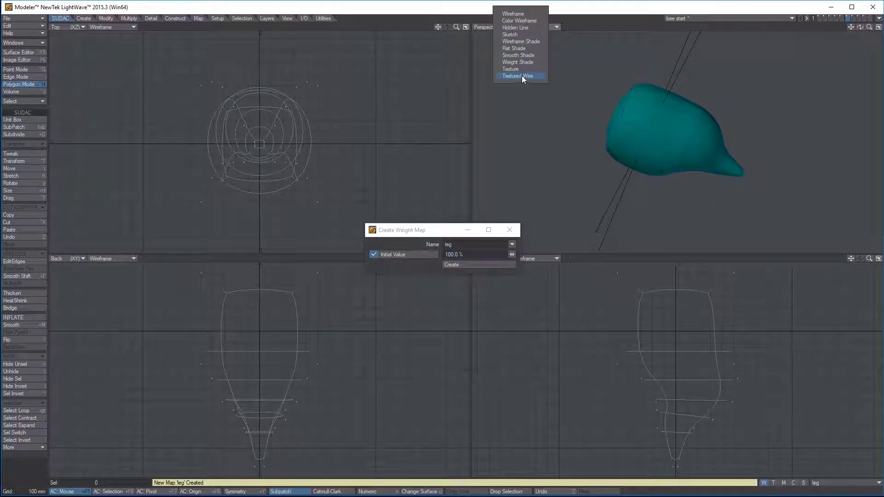
click(529, 62)
alt+drag(663, 119, 709, 65)
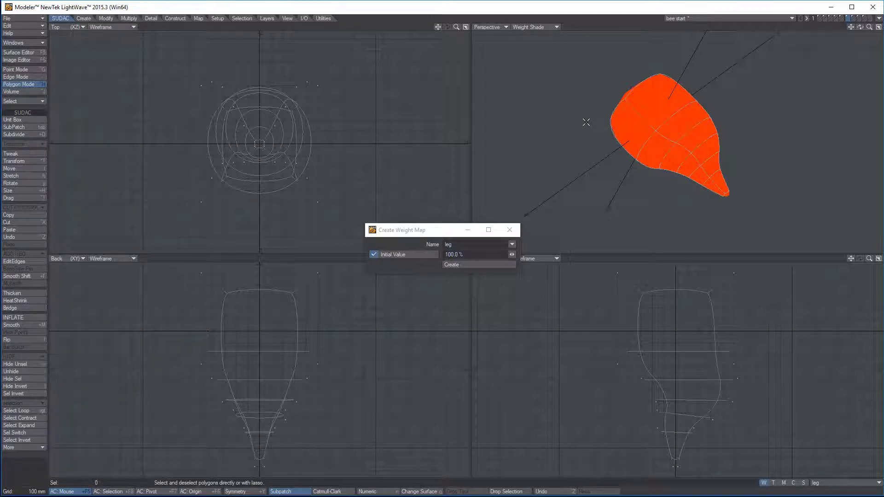
alt+drag(683, 100, 664, 118)
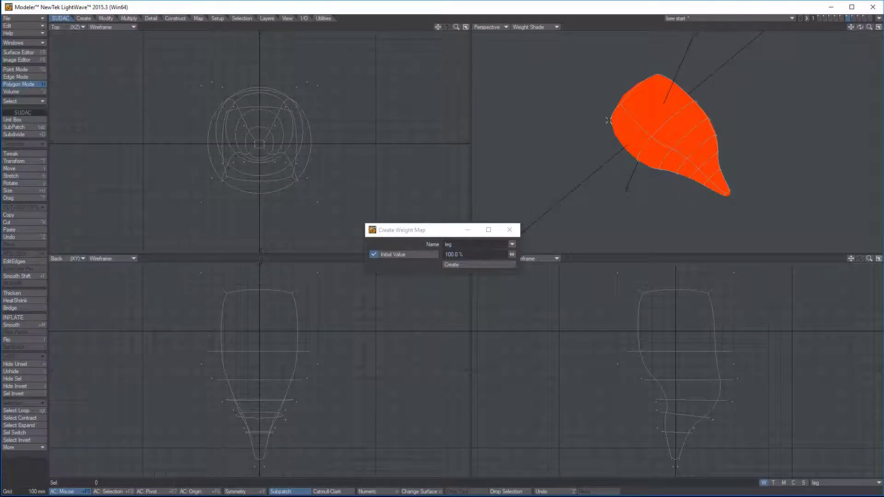
alt+drag(737, 90, 624, 148)
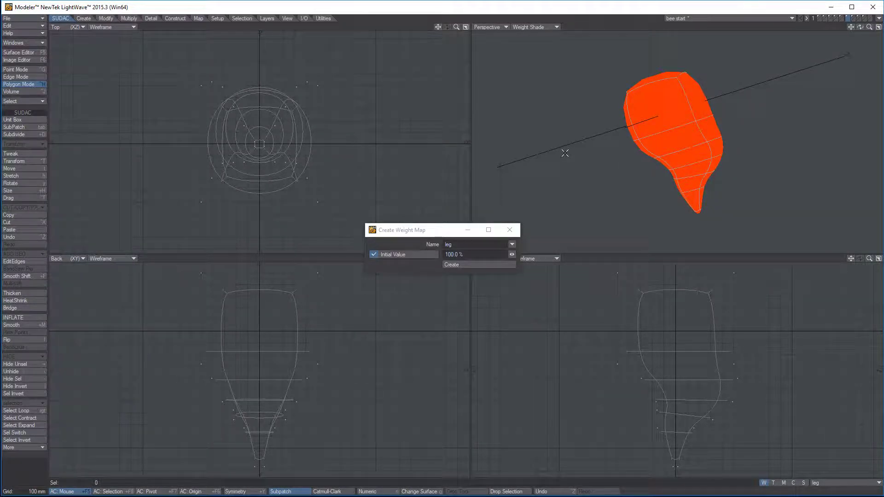
Make the last, empty layer active and show the leg's layer in the background as a guide
click(870, 19)
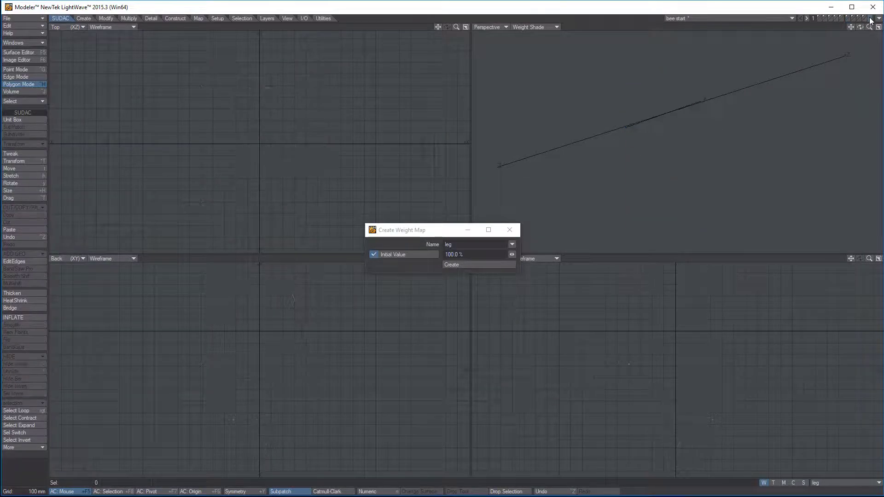
click(847, 19)
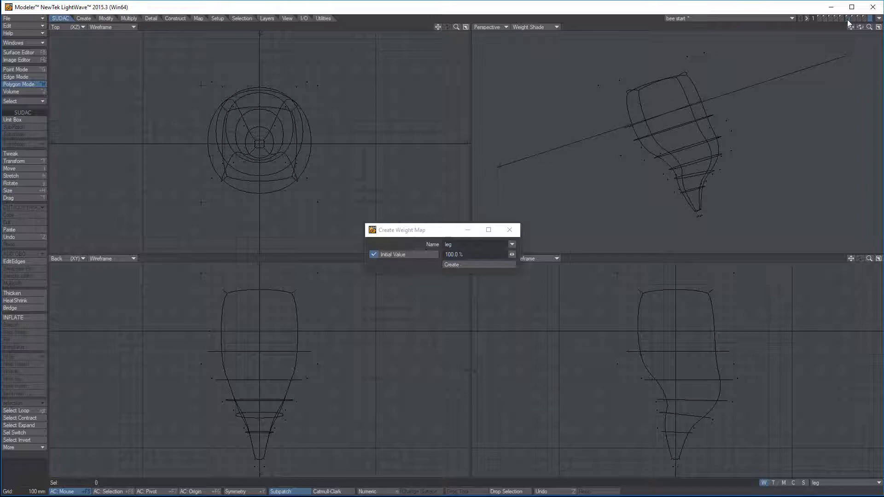
mouse_move(725, 369)
alt+mouse_down()
mouse_move(717, 316)
mouse_move(717, 361)
alt+mouse_up()
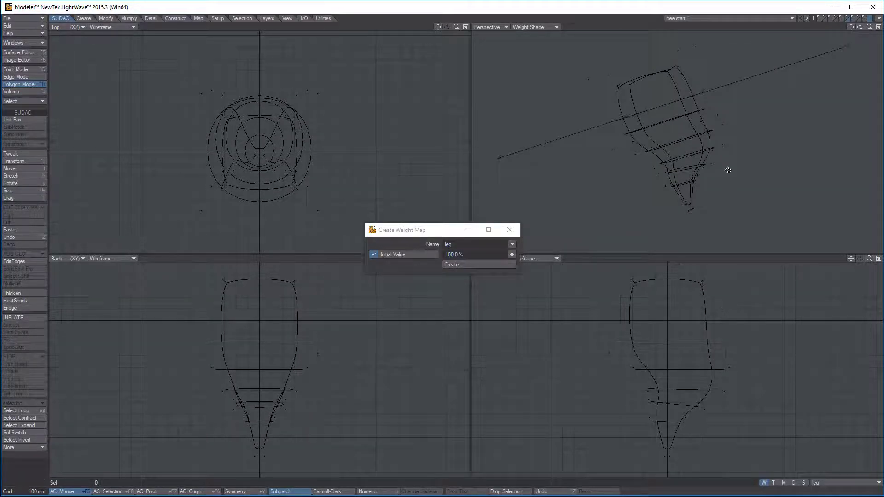
alt+drag(728, 170, 750, 164)
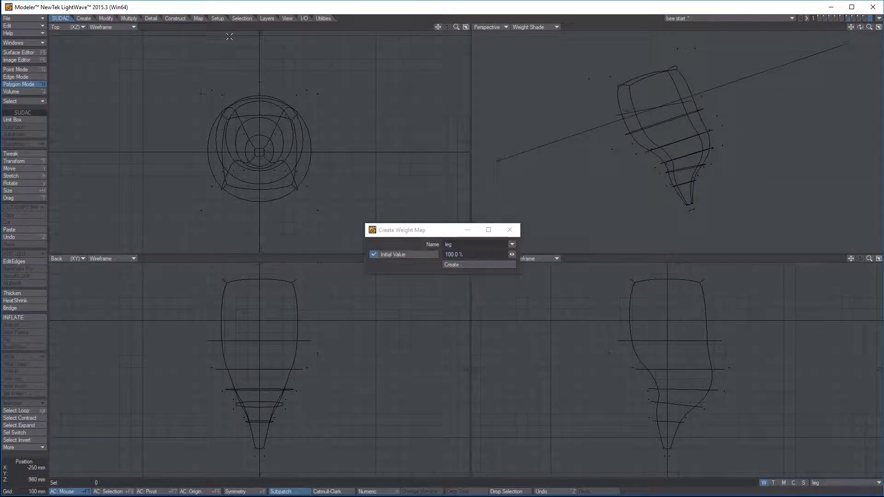
Create one vertical skelegon in the Right view, from just above the leg's top down to its pointed tip
click(216, 18)
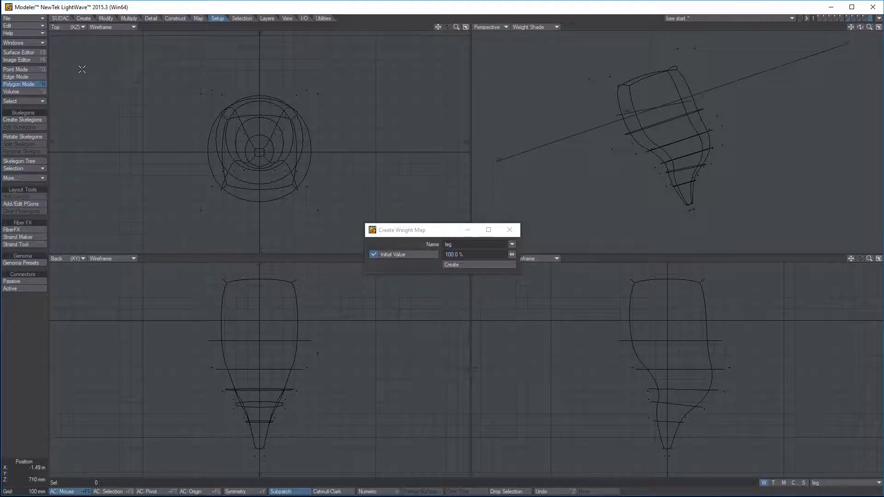
click(26, 119)
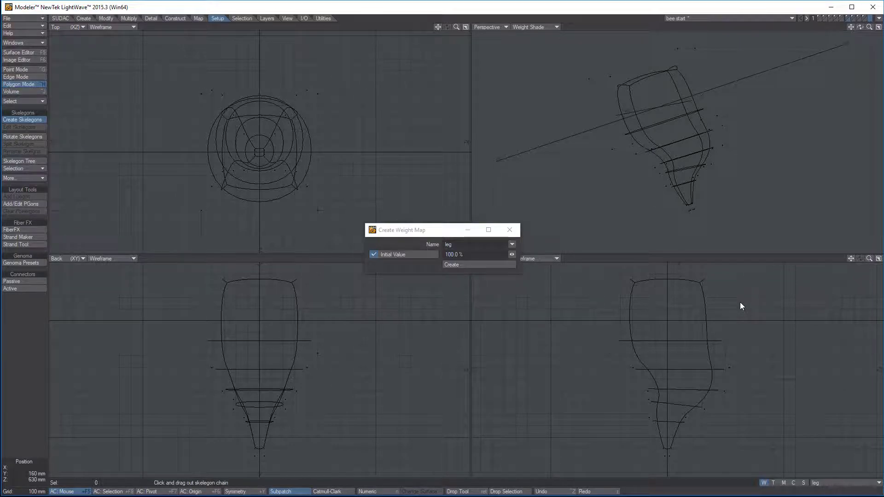
key(comma)
key(comma)
key(comma)
key(period)
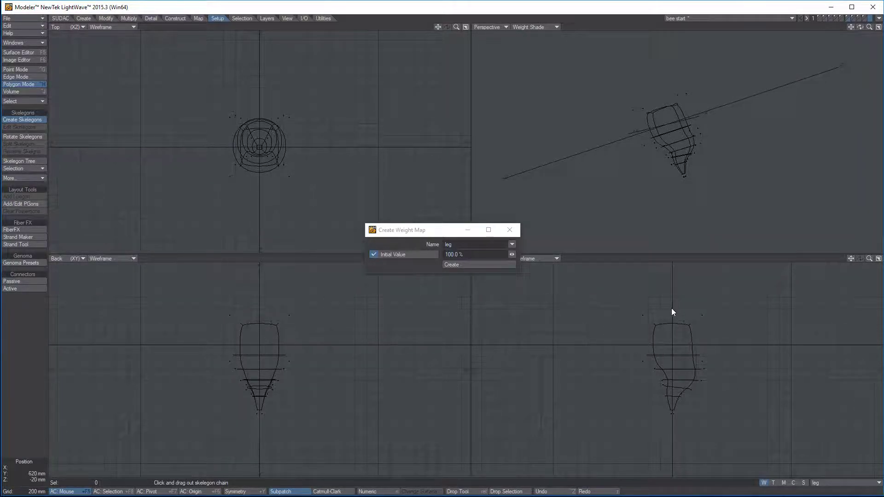
drag(671, 308, 673, 419)
key(space)
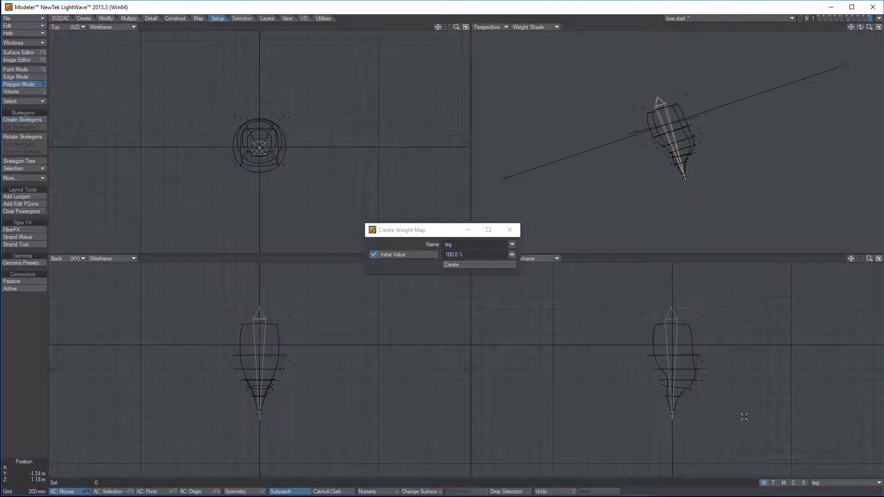
Split the leg's single skelegon into two bones
alt+drag(711, 138, 748, 136)
click(677, 355)
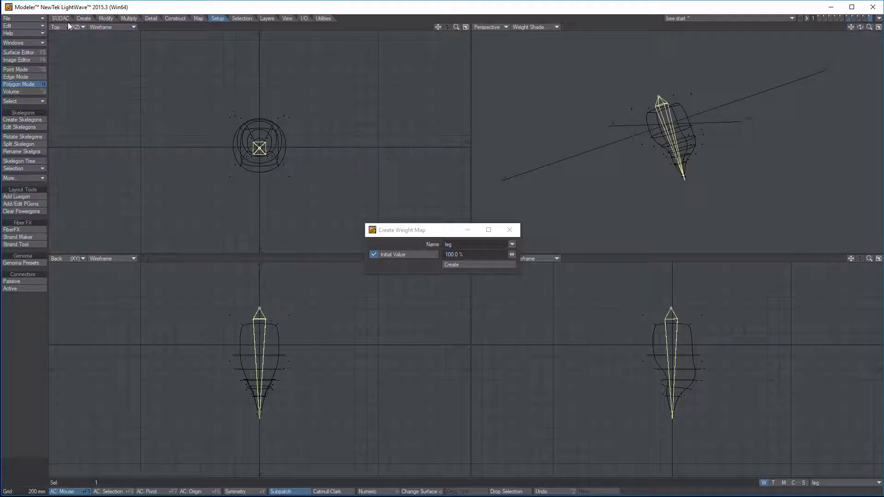
click(21, 144)
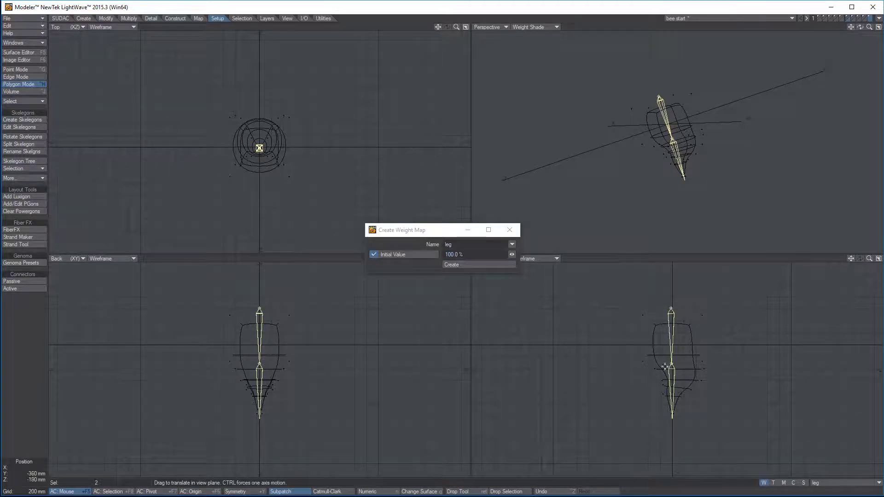
Move the middle joint about 260 mm down and 140 mm along Z into the leg's bend, and nudge the tip joint
drag(673, 363, 679, 382)
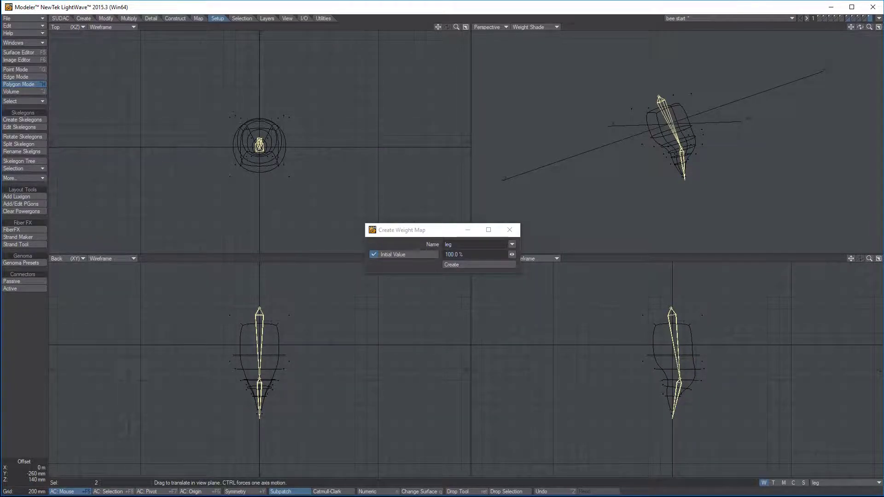
drag(673, 418, 670, 418)
key(Return)
key(slash)
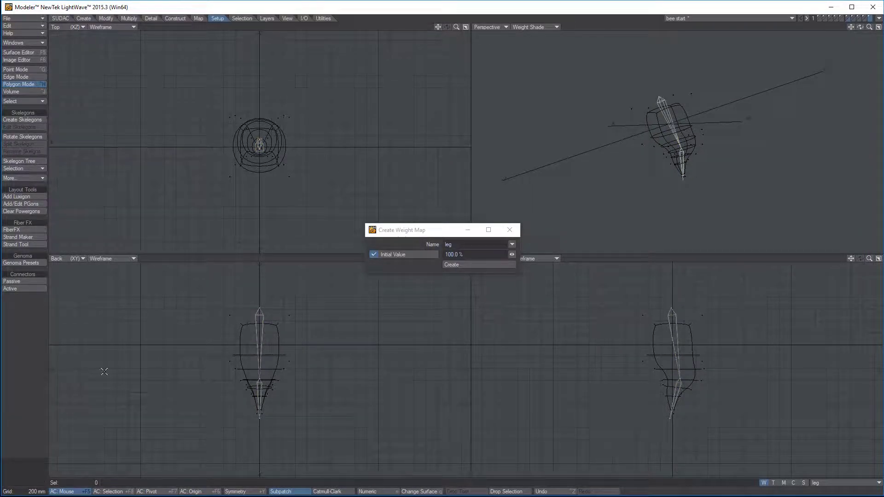
Split the upper skelegon into two bones
click(676, 343)
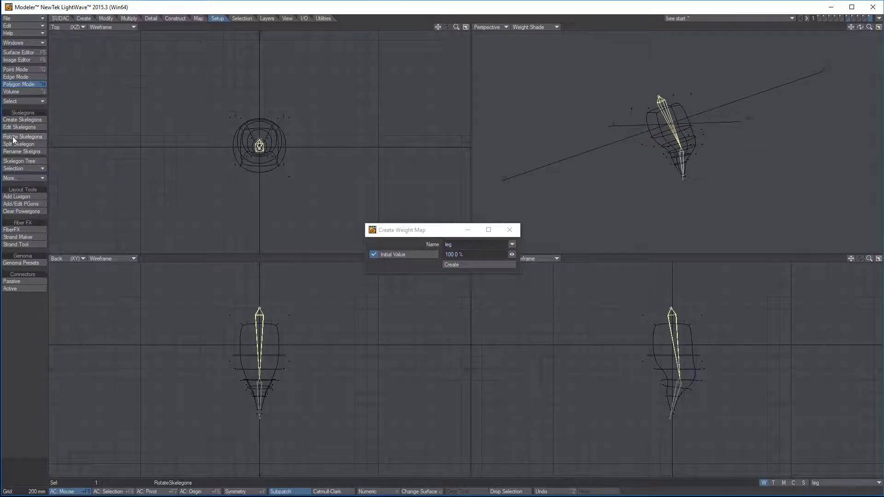
click(15, 120)
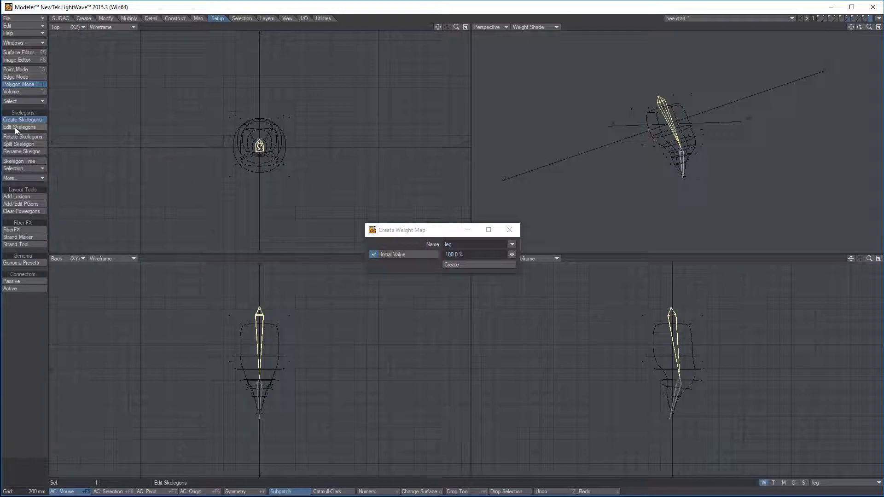
click(16, 121)
click(19, 143)
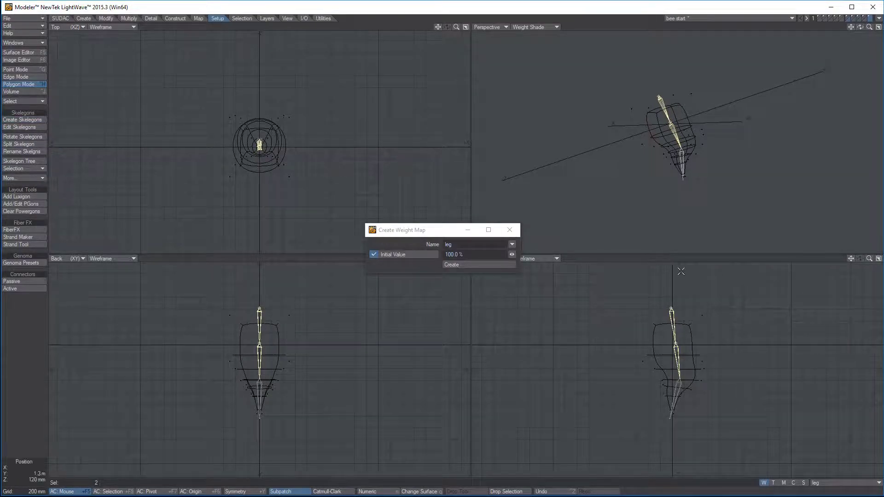
Move the new upper joint onto the vertical centre axis and lower the chain's top end slightly in the Right view
key(t)
mouse_move(680, 336)
mouse_down()
mouse_move(662, 337)
mouse_move(677, 337)
mouse_up()
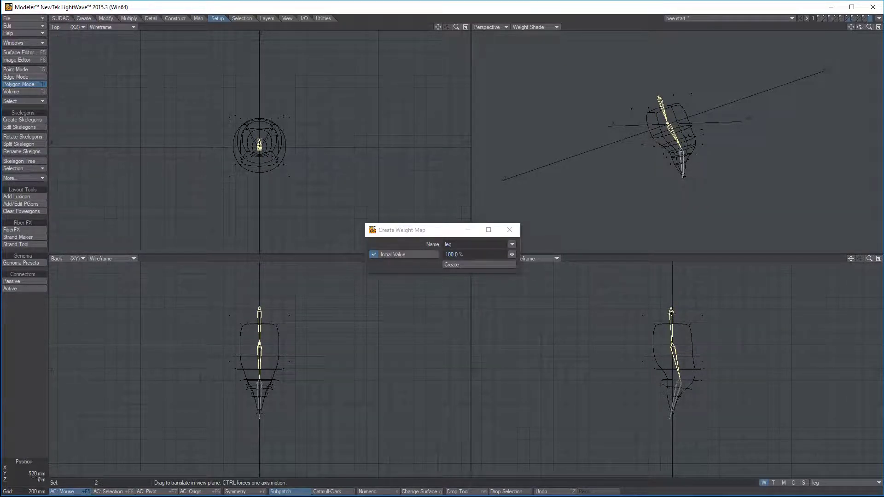
drag(671, 309, 671, 315)
click(35, 413)
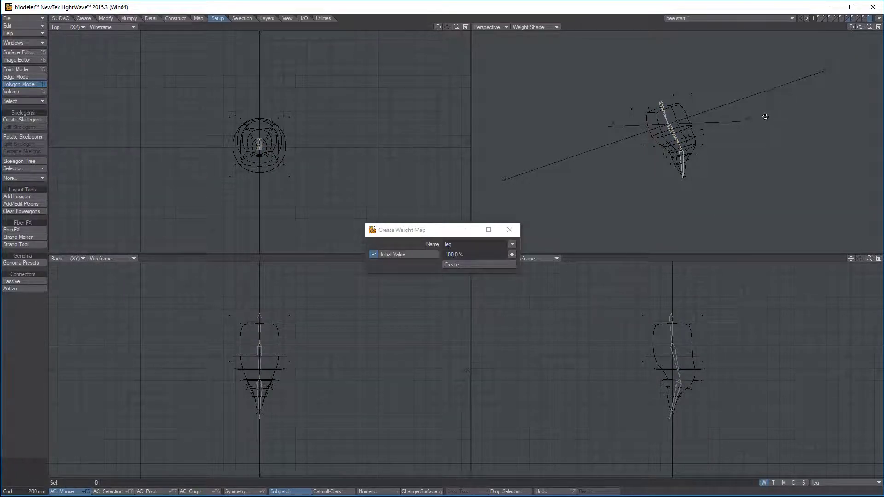
Show the skelegon layer without the leg in the background and inspect the three-bone chain
alt+drag(765, 116, 742, 137)
key(a)
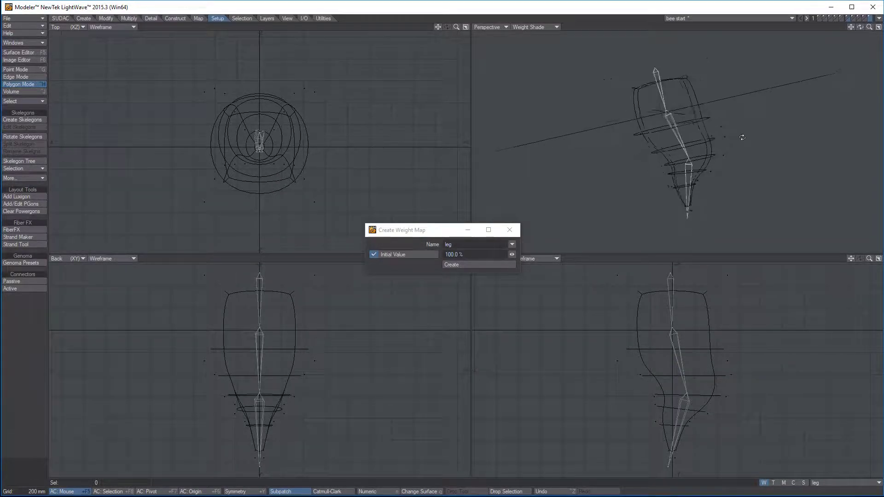
click(870, 18)
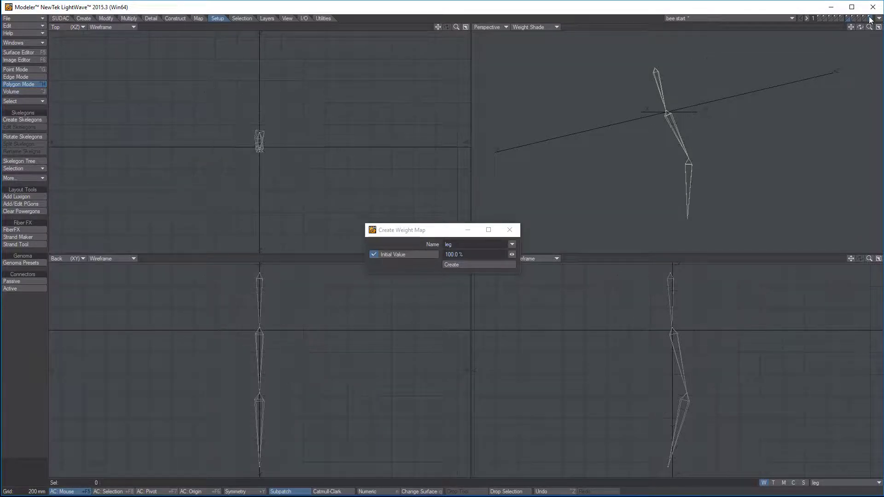
alt+drag(746, 90, 694, 110)
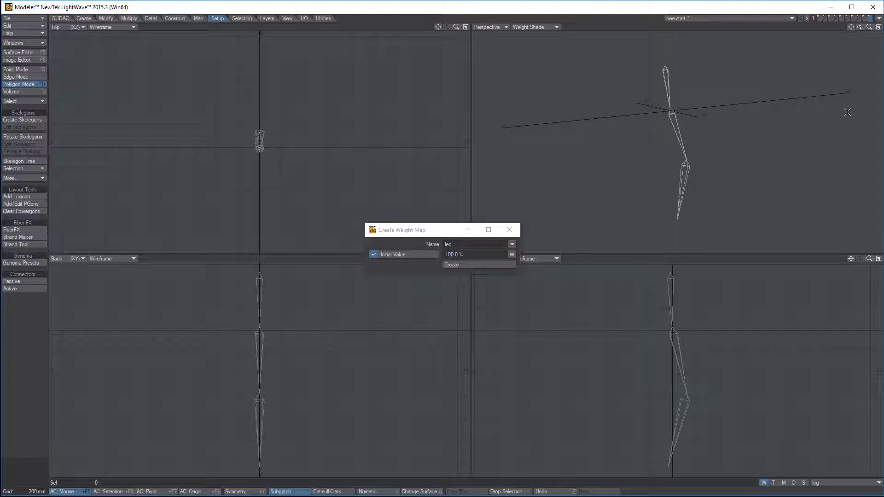
Move the three-bone skelegon chain into the leg's layer, leave it unselected, and bring up the stinger's layer
click(851, 18)
click(849, 18)
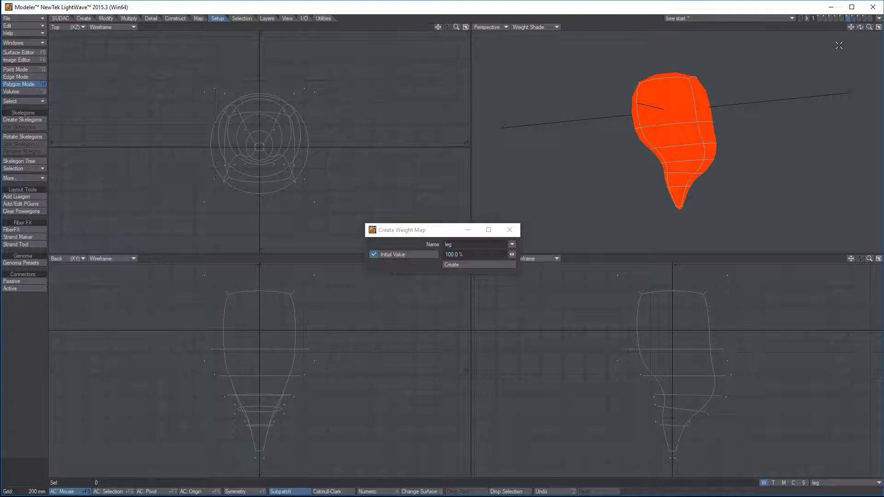
key(ctrl+v)
alt+drag(786, 131, 620, 173)
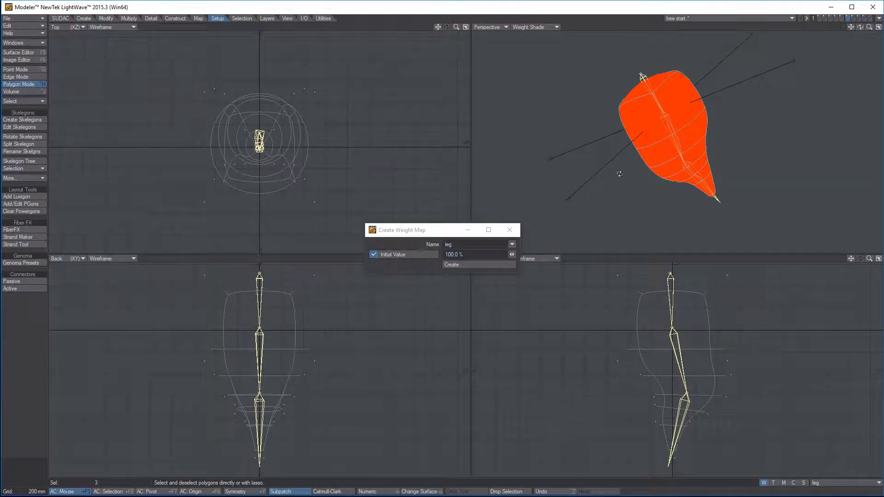
click(35, 436)
alt+drag(547, 149, 727, 103)
click(853, 18)
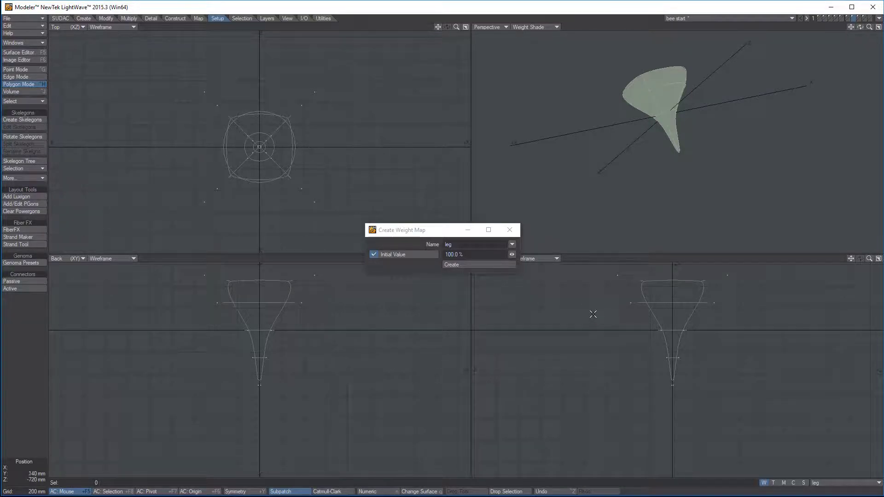
click(813, 483)
click(821, 484)
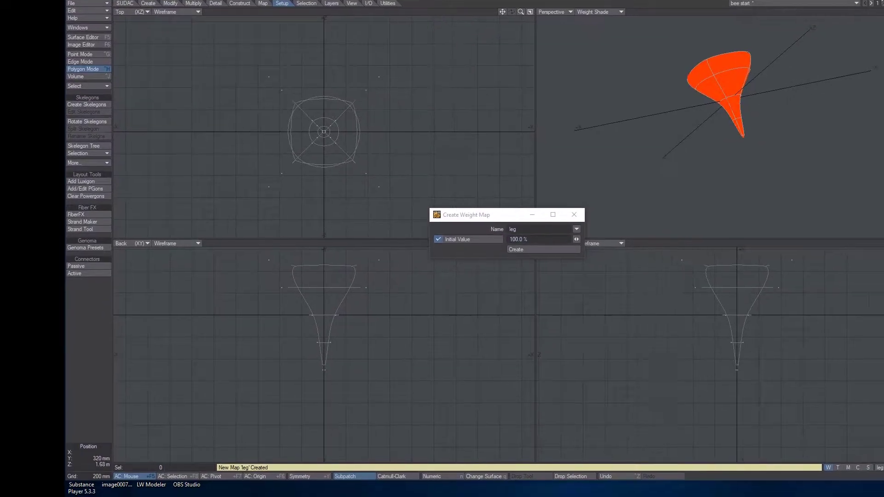
drag(475, 209, 470, 126)
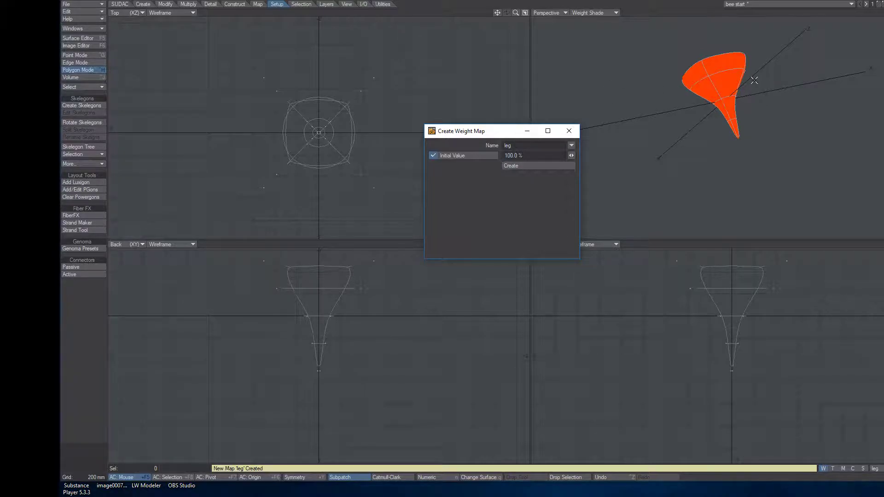
alt+drag(748, 82, 744, 123)
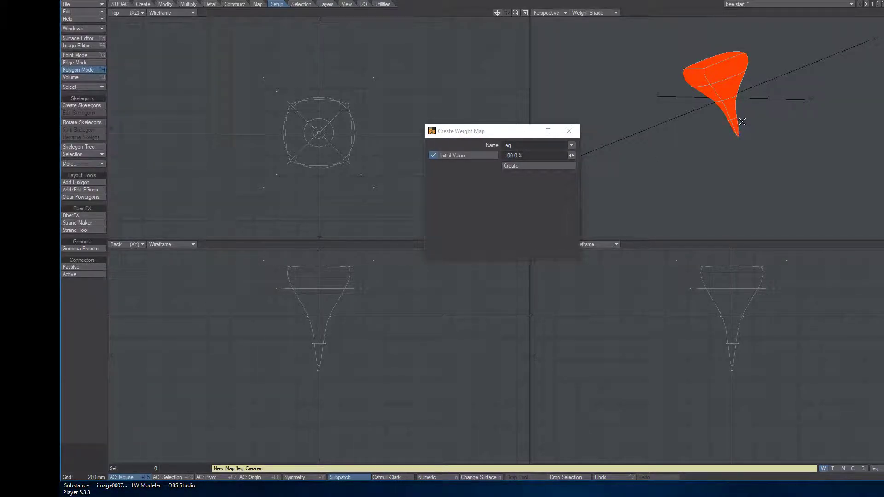
key(ctrl+z)
Create a weight map named sting with an initial value of 100% for the stinger
click(526, 146)
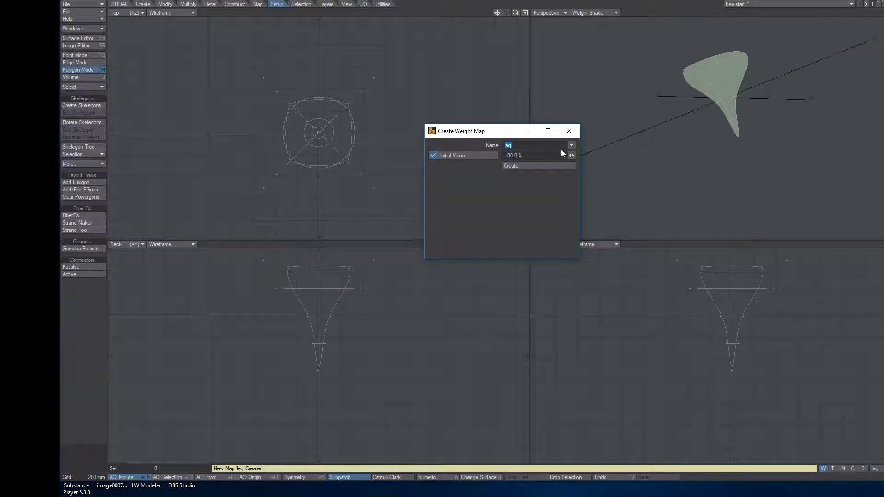
text(sting)
click(516, 165)
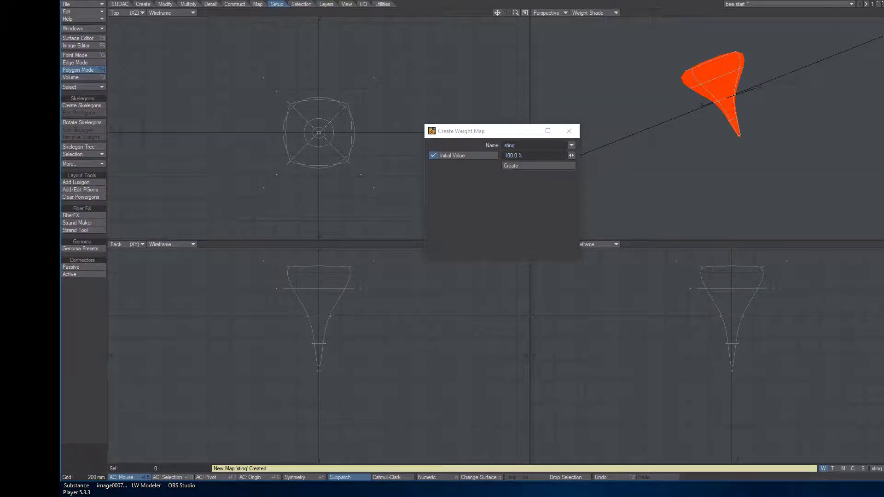
Draw a single skelegon in an empty layer along the stinger's centre axis, from its wide end to just past its tip
key(2)
key(alt+1)
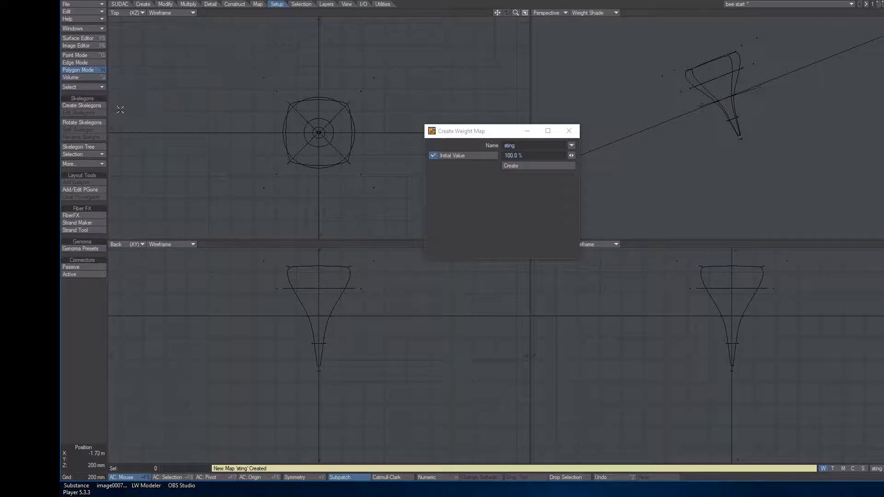
click(92, 106)
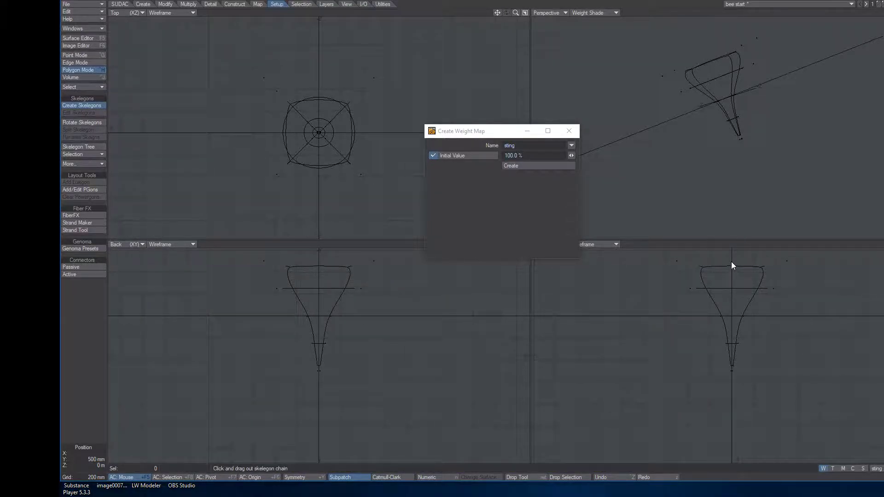
drag(732, 265, 732, 375)
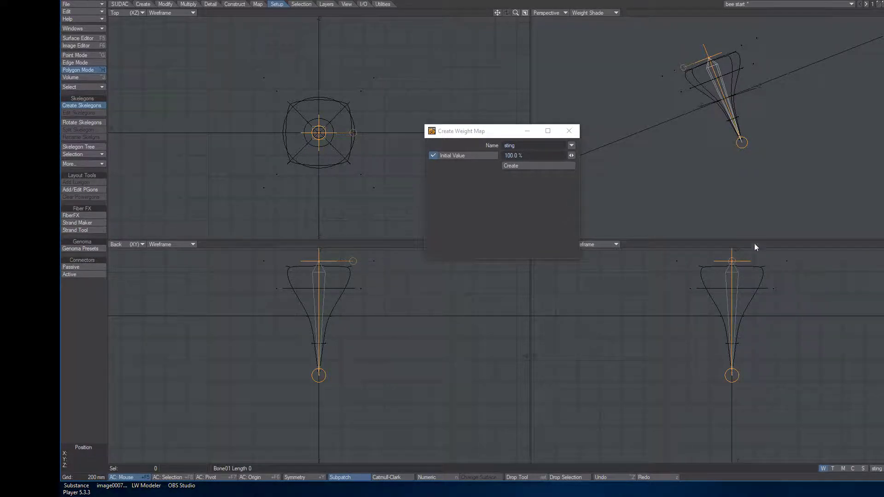
key(space)
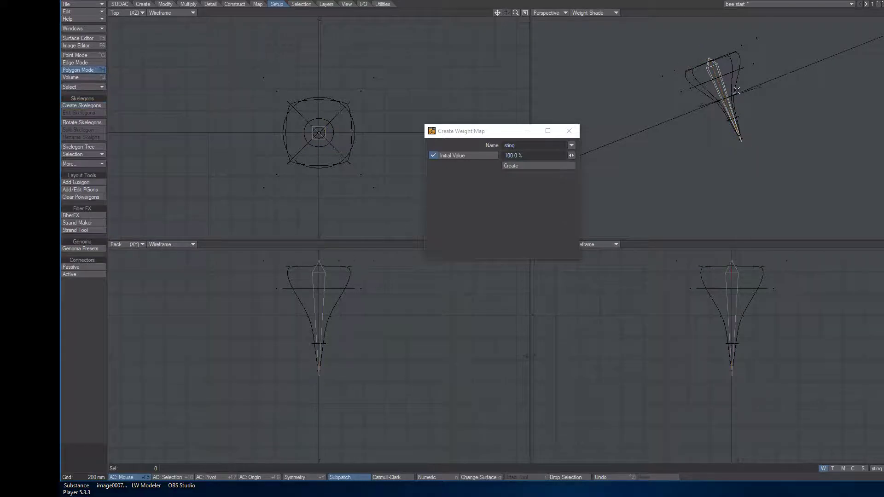
Split the stinger's skelegon twice into a chain of four bones
click(740, 308)
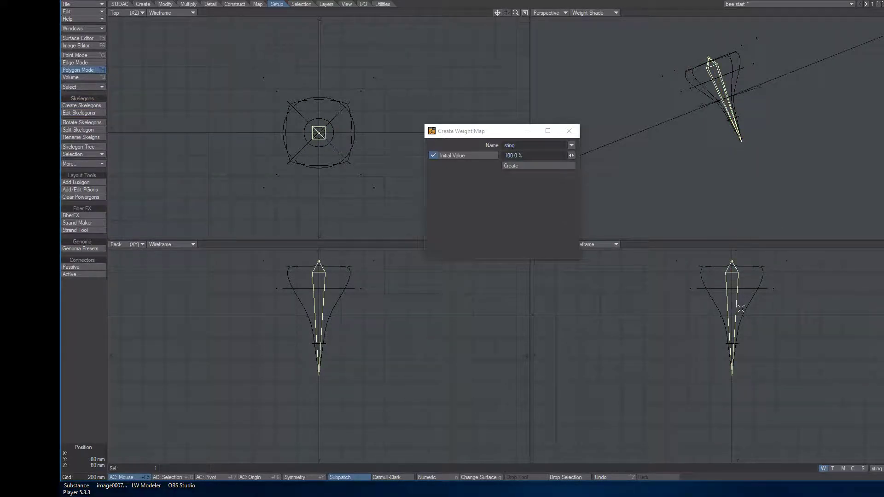
alt+drag(727, 106, 714, 112)
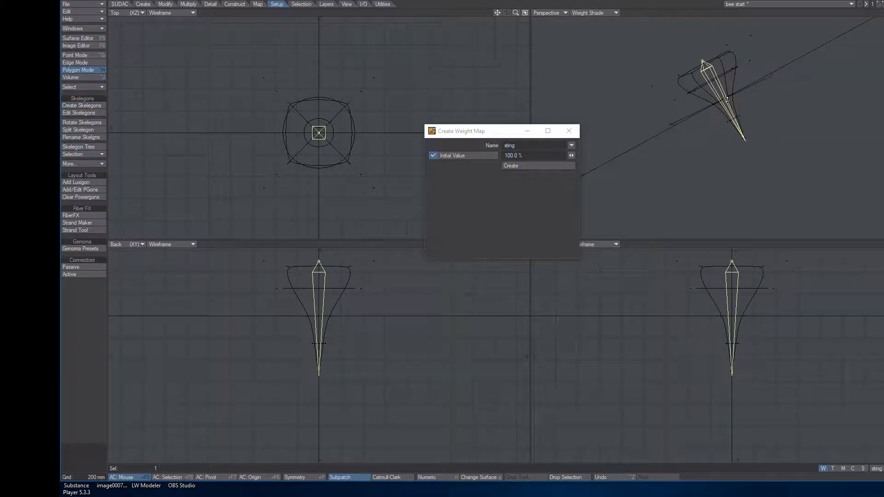
click(72, 130)
click(72, 129)
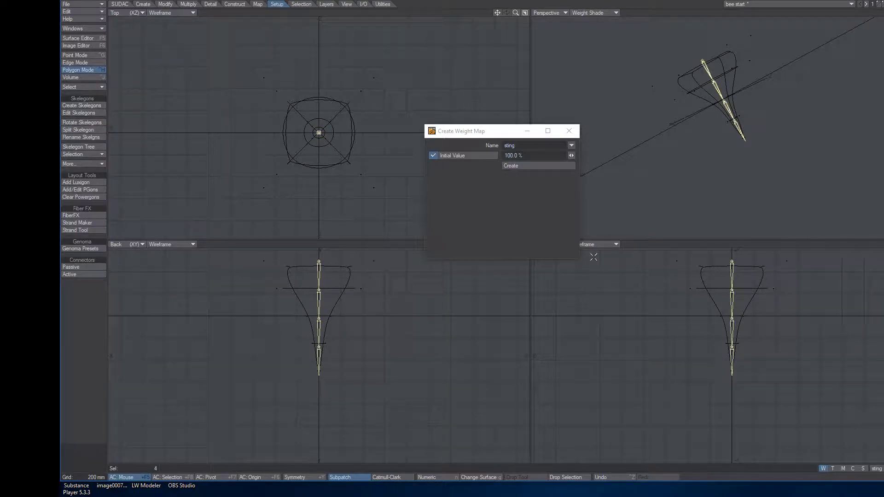
Move the four-bone skelegon chain by cut and paste into the stinger's own layer
alt+drag(794, 56, 762, 101)
key(ctrl+x)
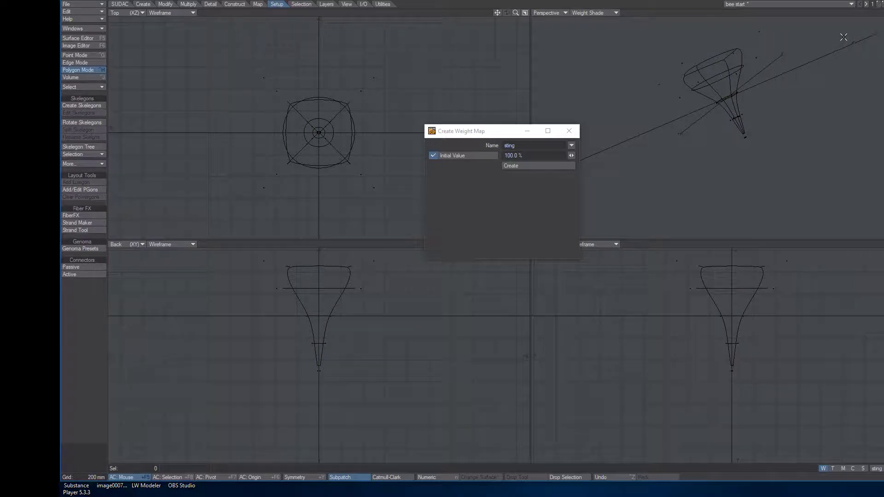
key(1)
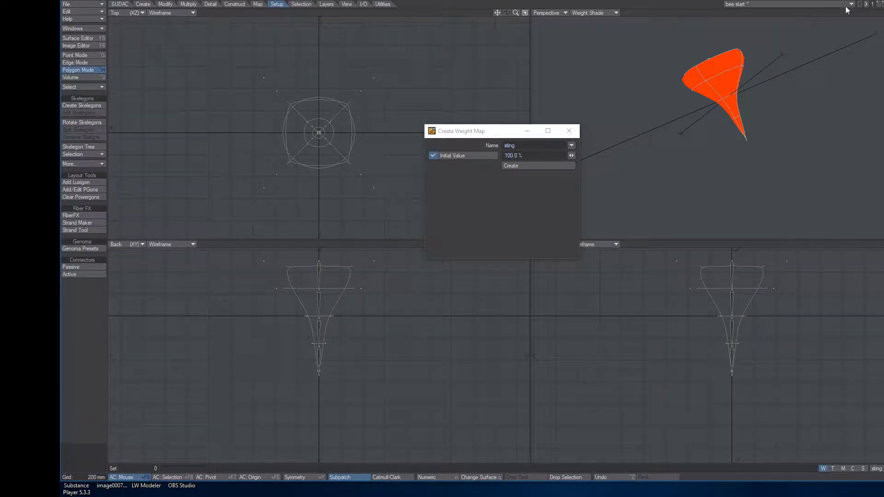
Create a weight map named wing with an initial value of 100% for the wing in its layer
key(2)
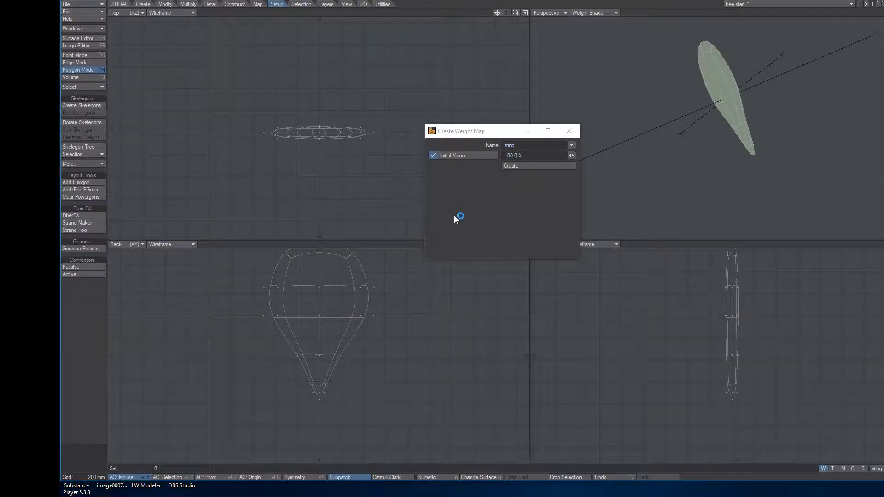
drag(464, 132, 471, 115)
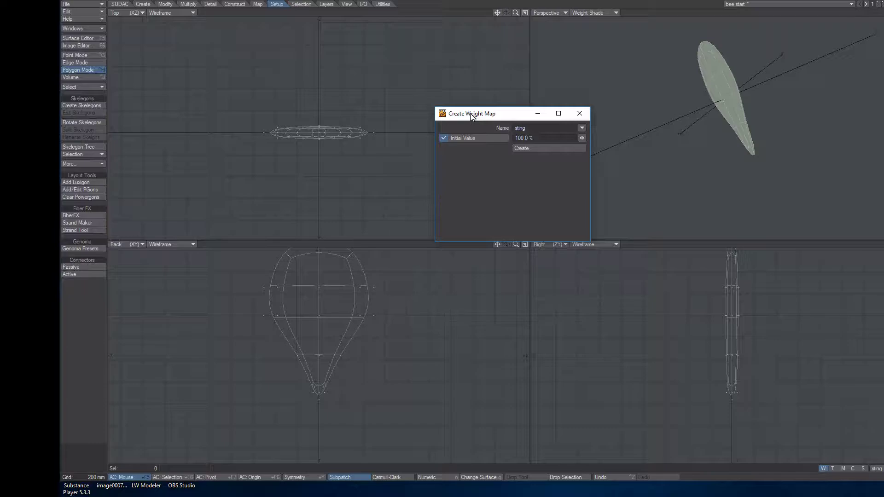
click(527, 130)
text(w)
click(542, 150)
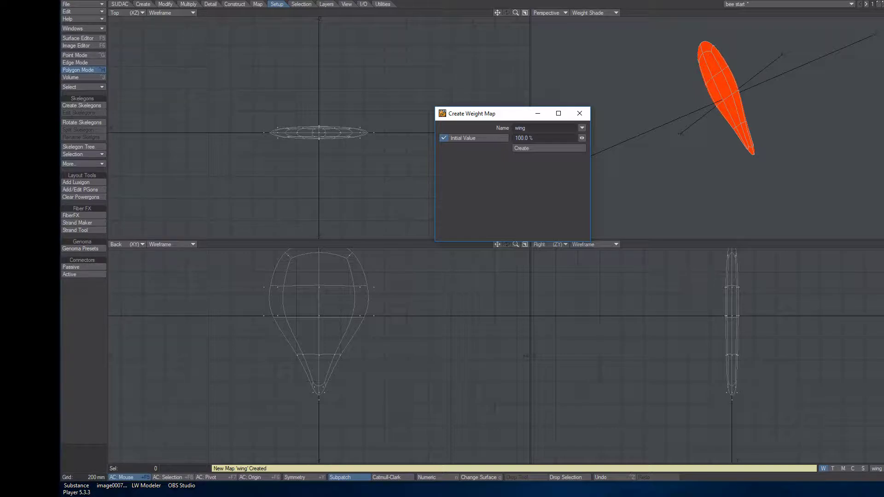
Draw a single skelegon in an empty layer along the wing's centre axis, from its narrow root to beyond its rounded end
key(2)
key(ctrl+z)
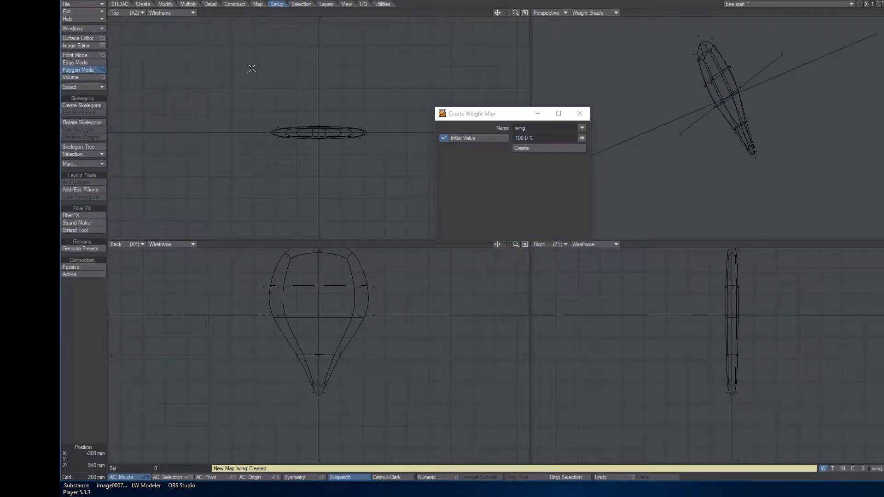
click(77, 105)
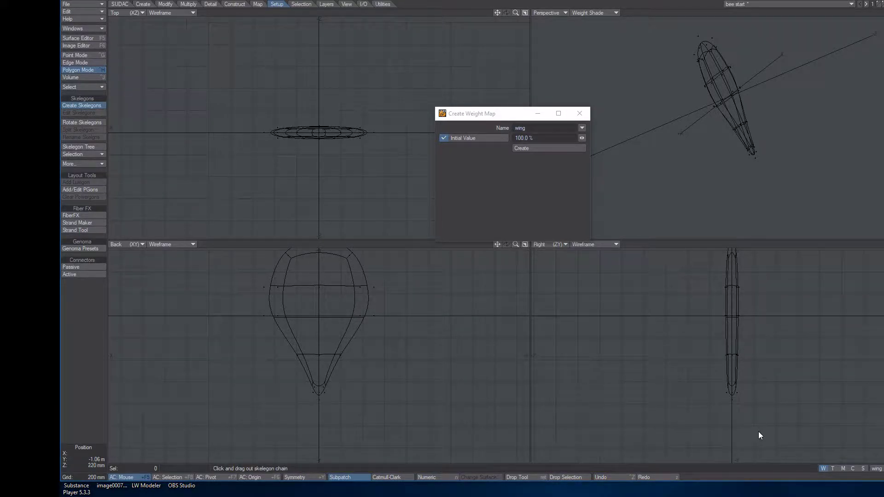
scroll(755, 383, down, 2)
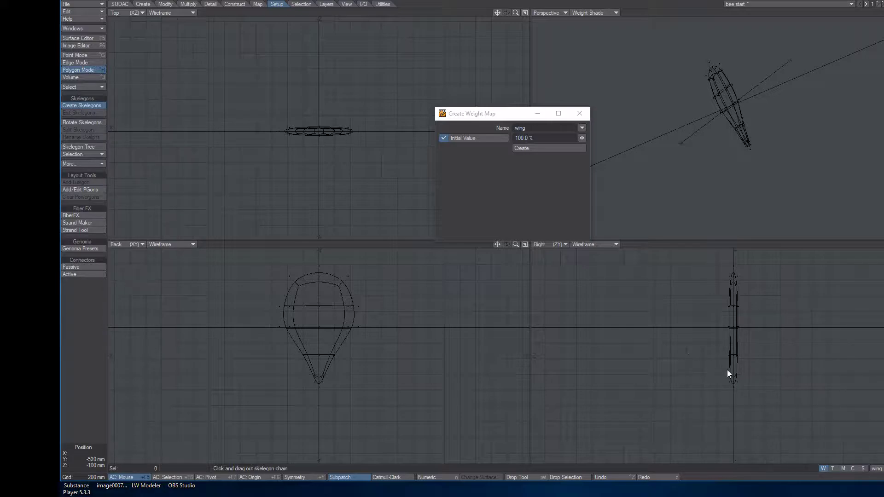
drag(734, 387, 735, 257)
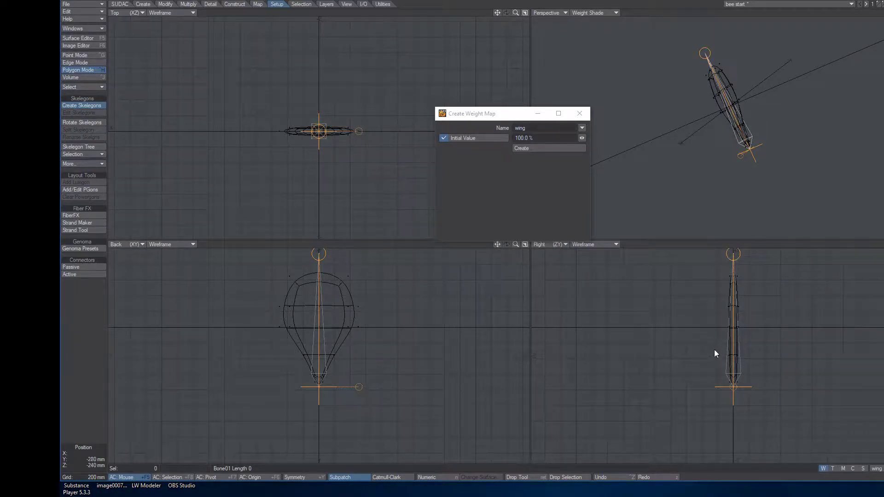
key(space)
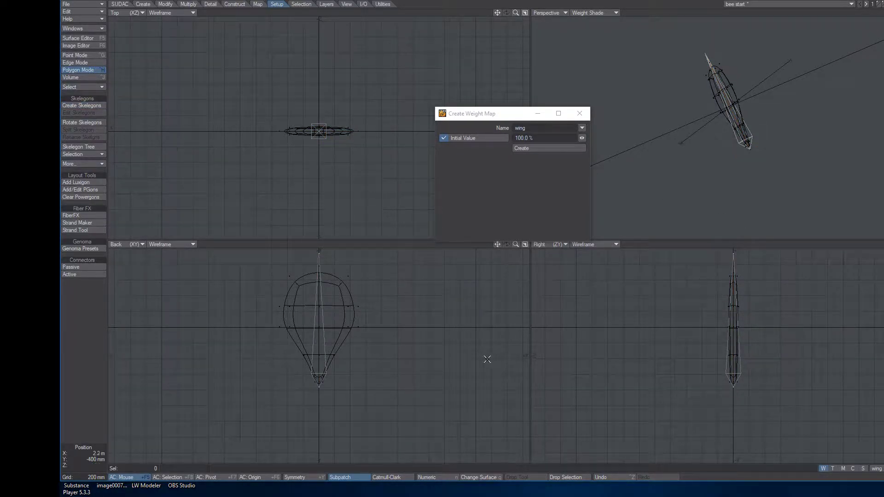
Split the wing's skelegon repeatedly into a chain of eight bones
alt+drag(737, 125, 799, 134)
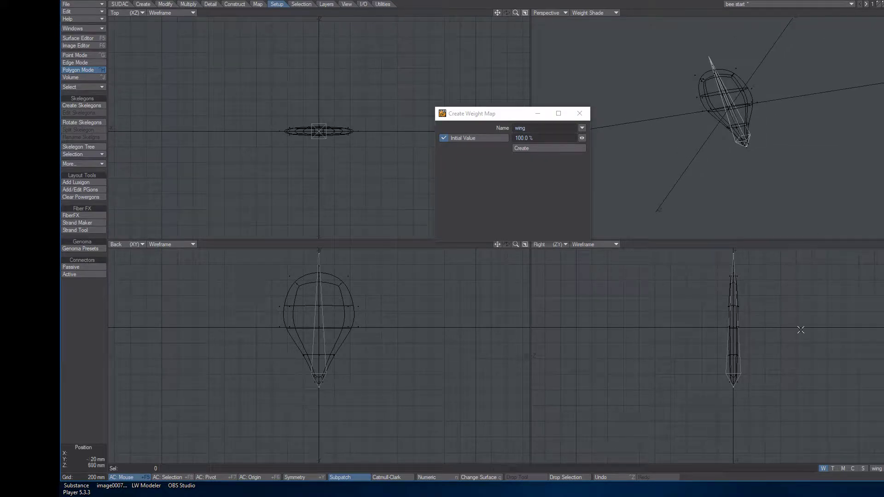
click(751, 342)
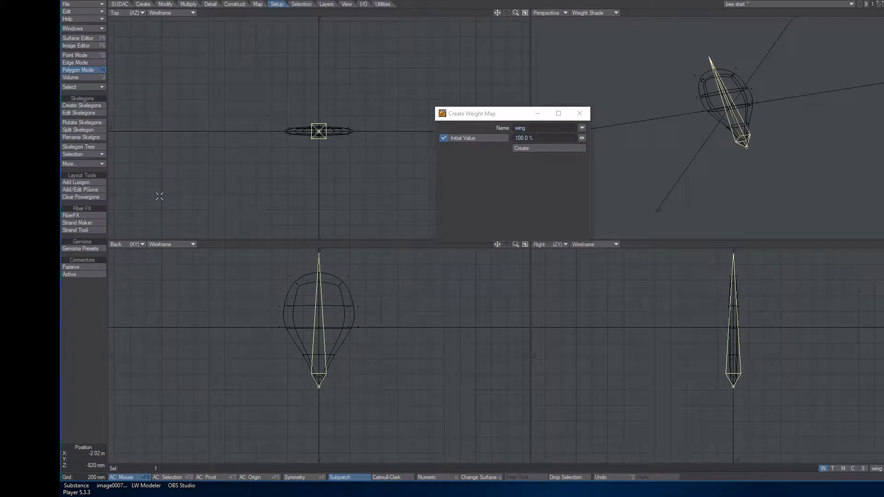
click(90, 129)
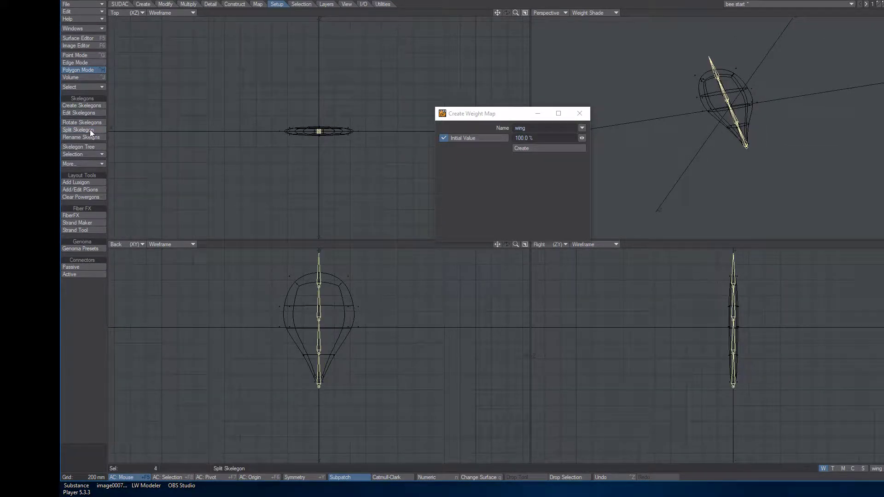
click(90, 130)
Check the eight-bone chain against the wing, move it by cut and paste into the wing's layer, and leave it unselected
alt+drag(671, 148, 771, 53)
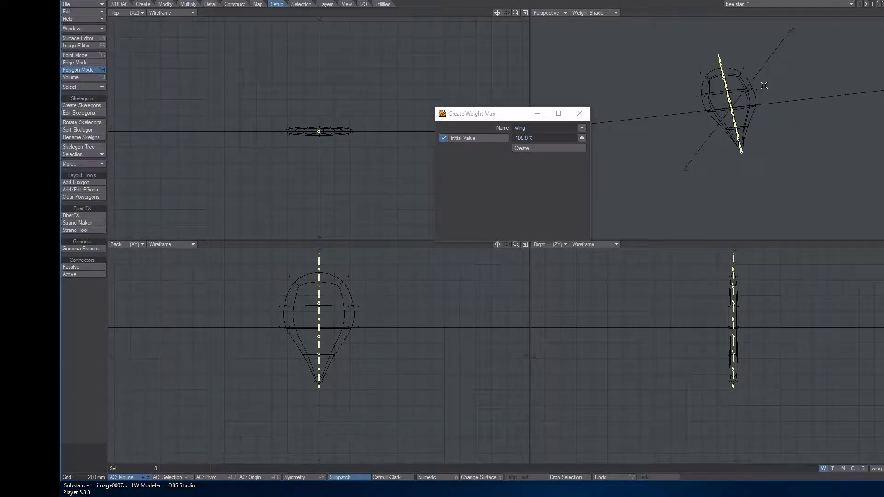
scroll(764, 85, up, 2)
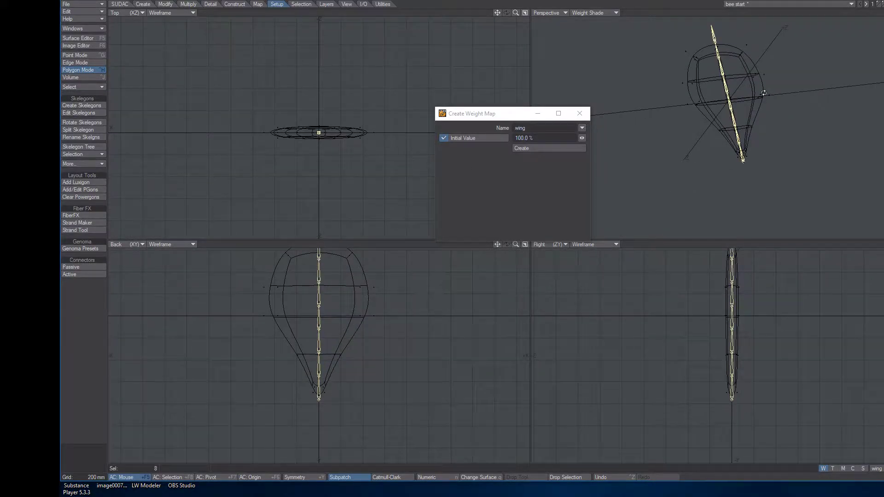
scroll(783, 124, up, 2)
alt+drag(787, 135, 726, 306)
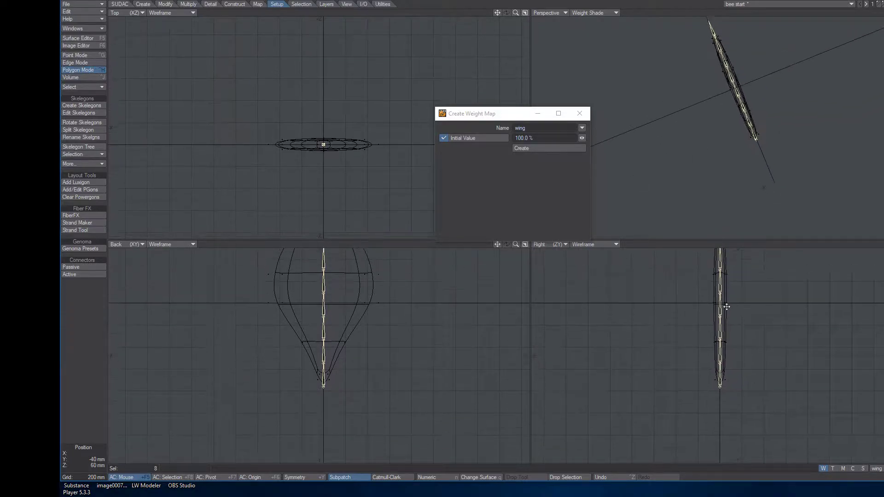
alt+drag(737, 202, 789, 351)
alt+drag(749, 326, 746, 359)
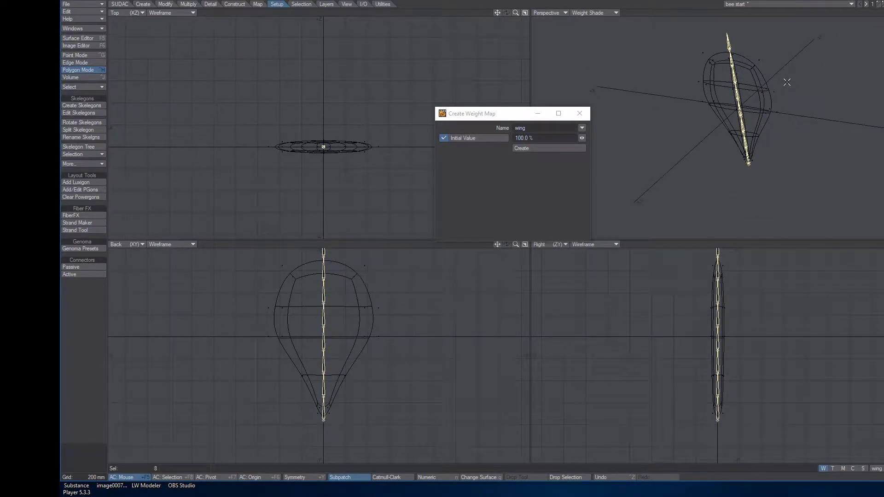
key(ctrl+x)
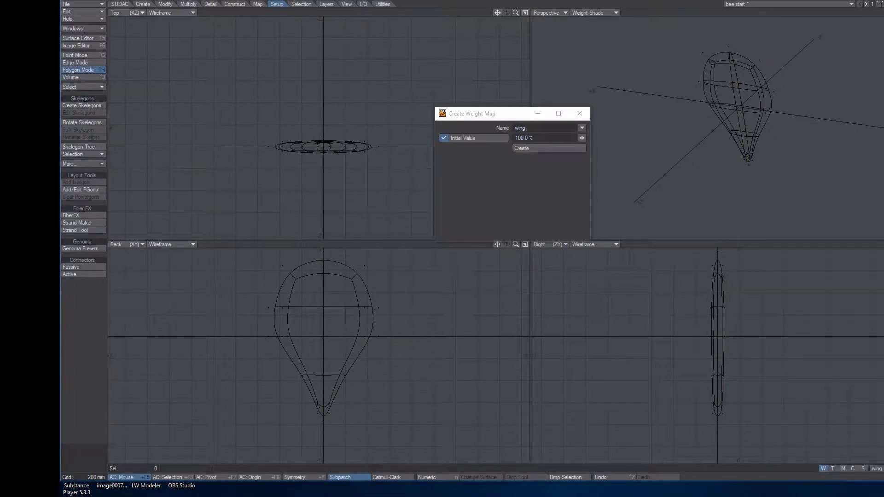
key(apostrophe)
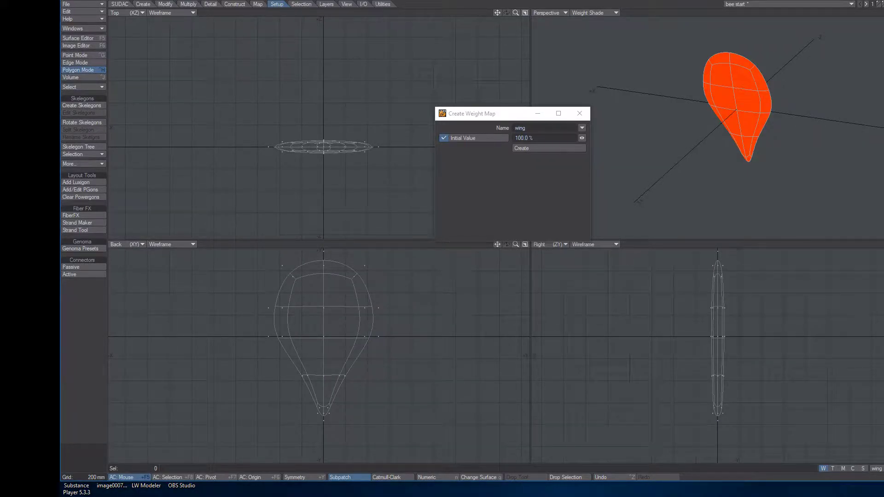
key(ctrl+v)
click(90, 432)
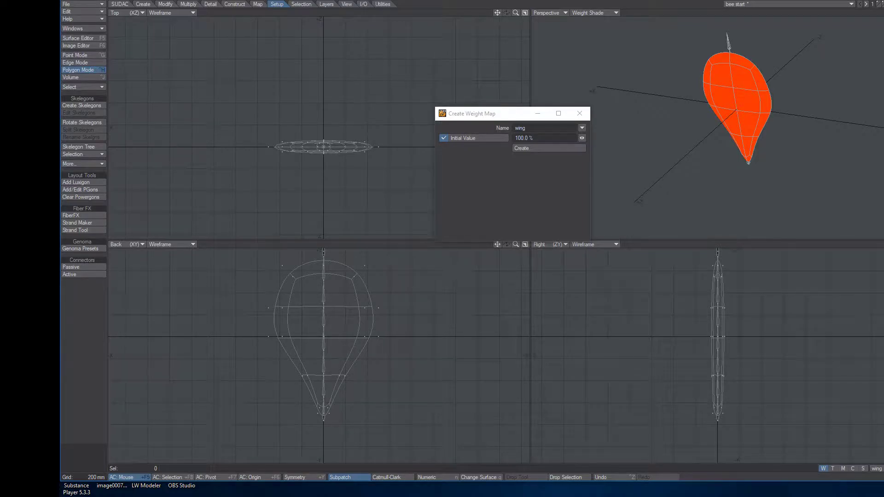
Create a weight map named tongue with an initial value of 100% for the tongue in its layer
key(2)
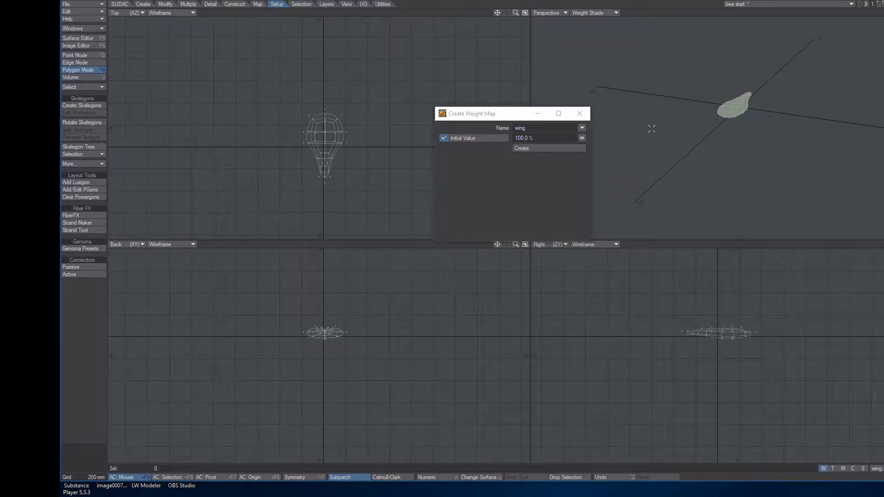
drag(533, 128, 508, 129)
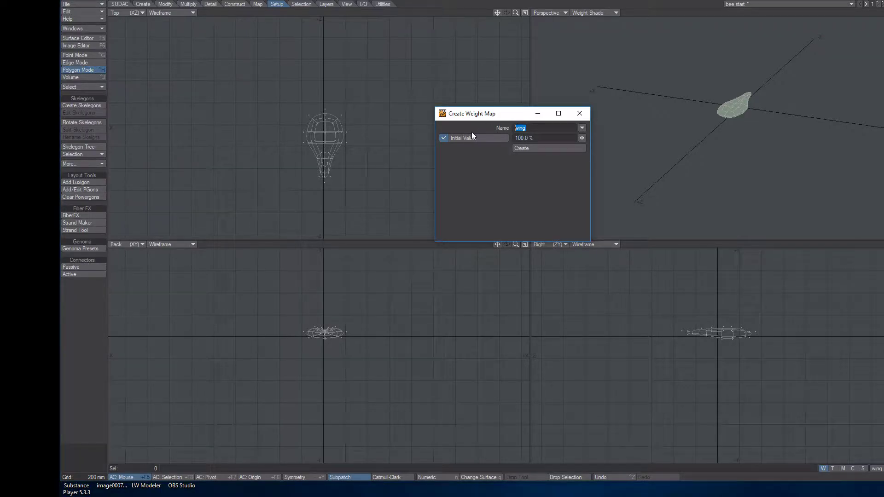
text(tongue)
click(555, 151)
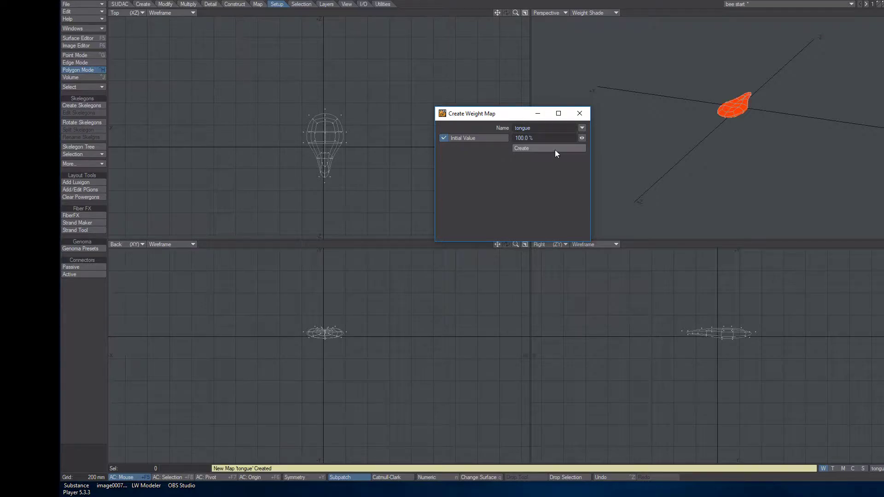
Draw a single skelegon in an empty layer along the tongue's length, from its narrow end to beyond its rounded end
key(2)
key(alt+1)
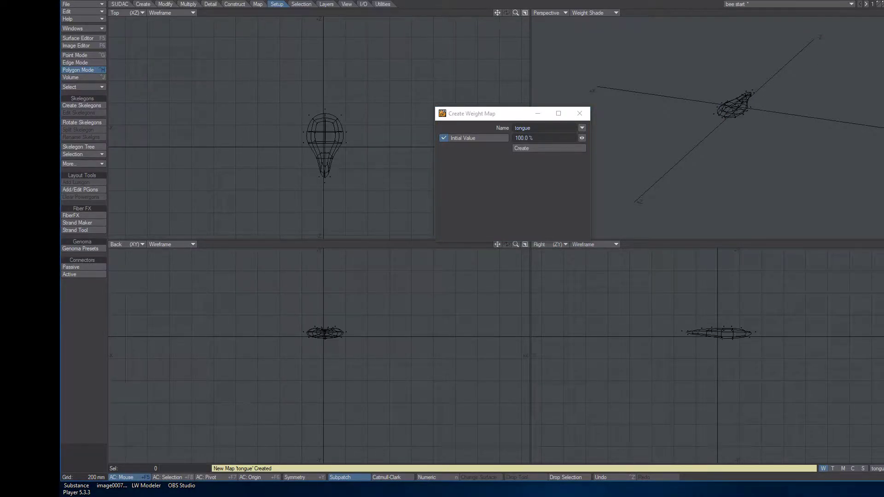
click(77, 106)
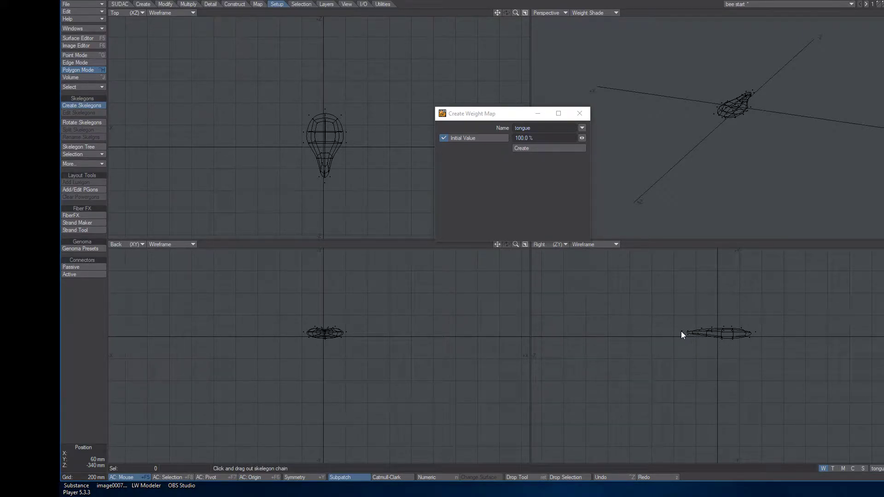
drag(681, 331, 767, 334)
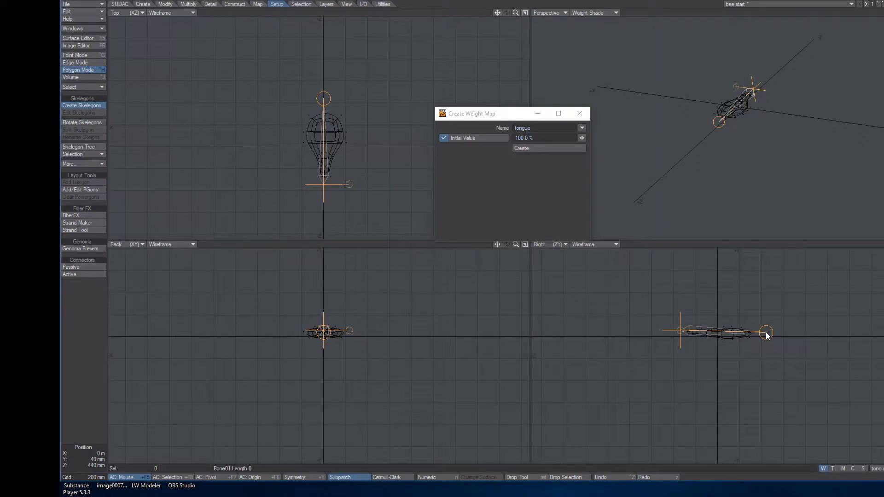
key(Return)
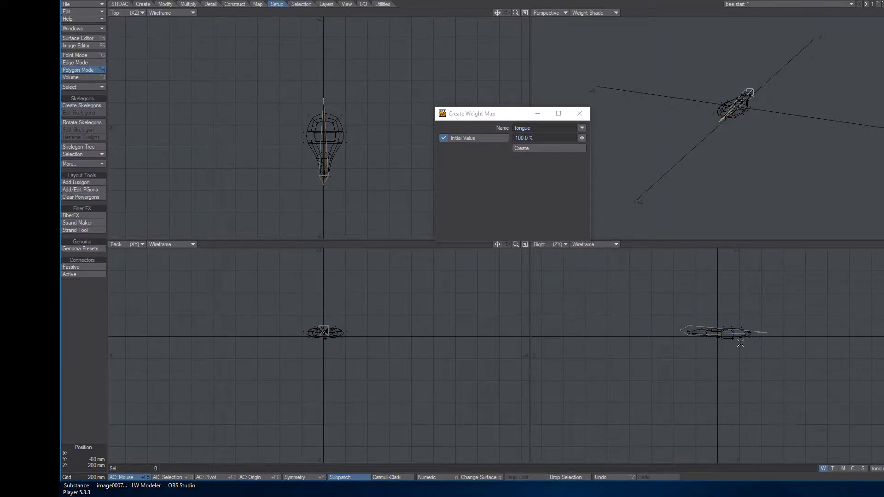
Move the tongue's skelegon slightly down so it runs through the middle of the tongue's thickness
scroll(737, 339, up, 2)
scroll(721, 340, up, 2)
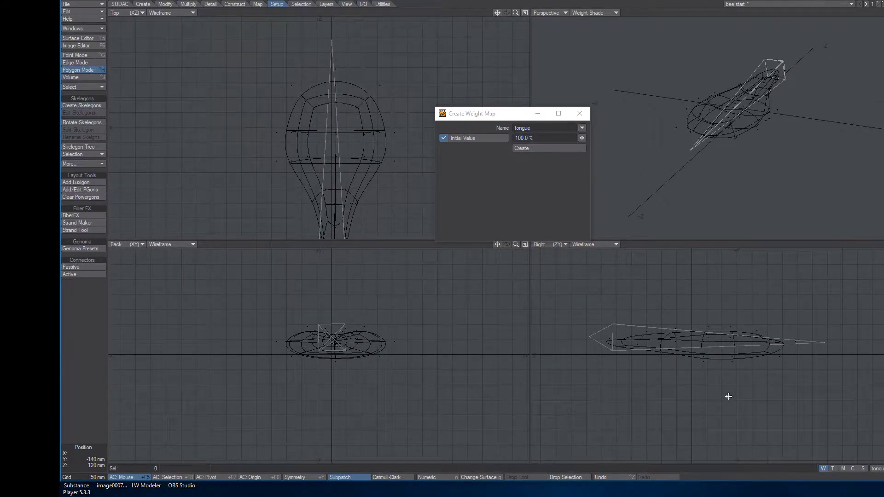
key(t)
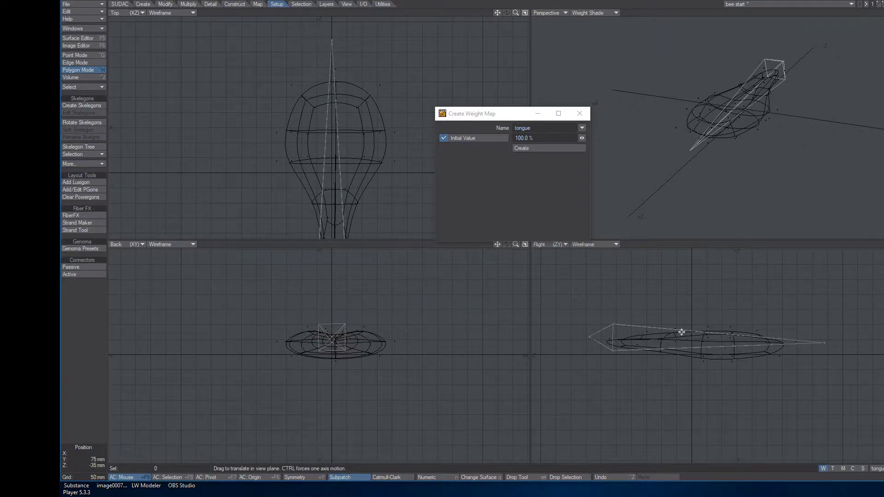
drag(681, 331, 683, 336)
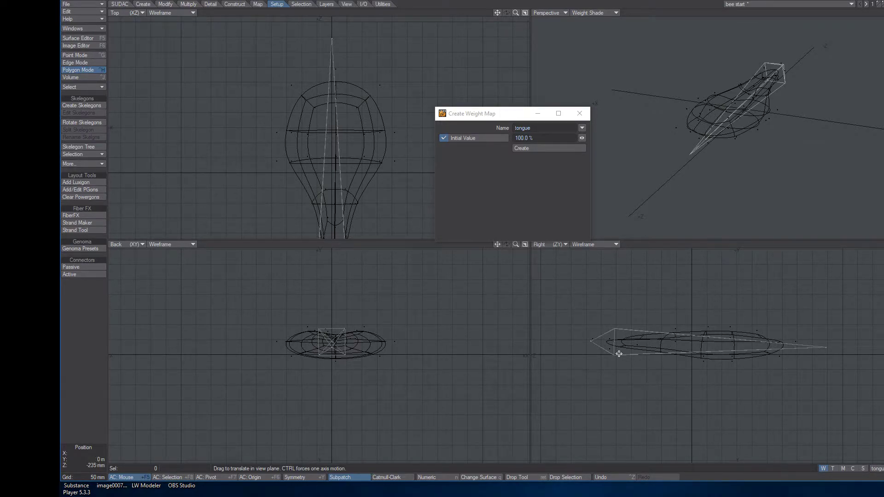
alt+drag(759, 98, 732, 115)
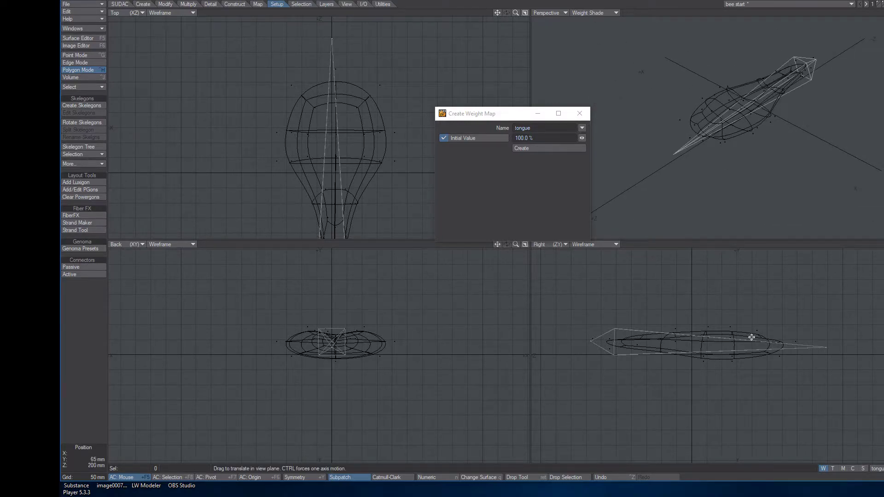
Split the tongue's skelegon repeatedly into eight bones and scale the chain down from its narrow end to just overshoot the rounded end
key(space)
click(691, 354)
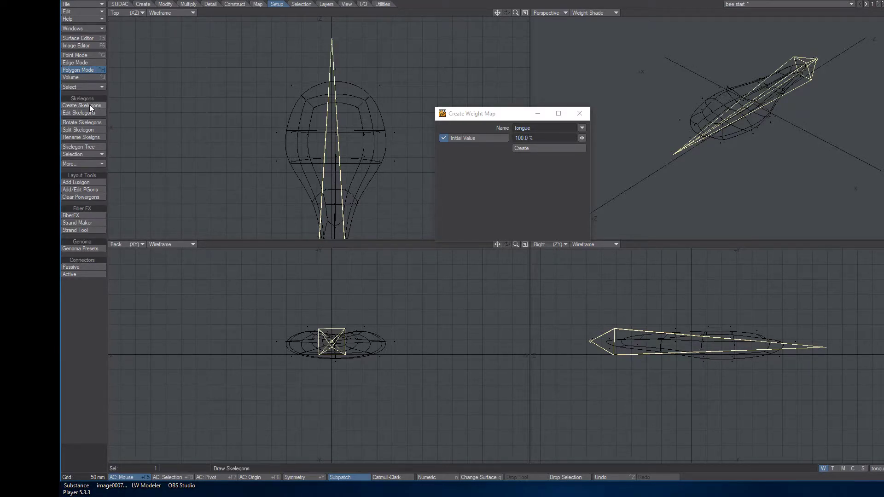
click(82, 130)
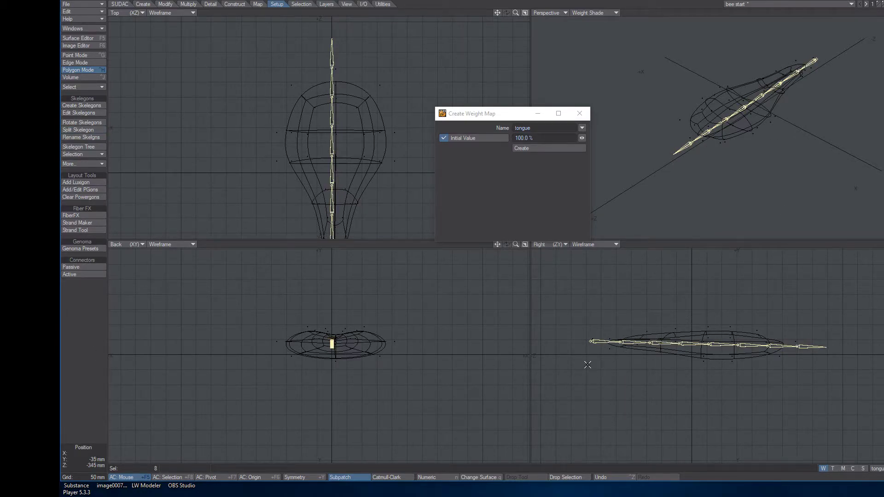
key(h)
drag(596, 345, 584, 345)
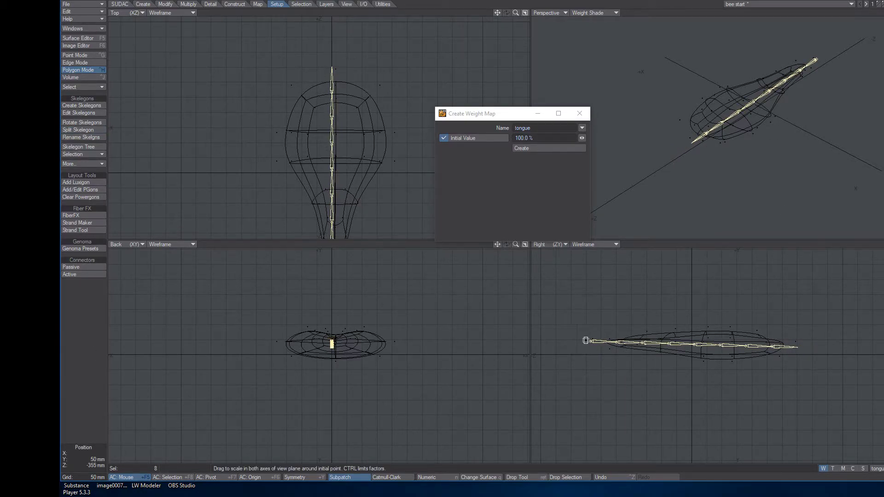
mouse_move(734, 178)
alt+mouse_down()
mouse_move(752, 226)
mouse_move(742, 165)
alt+mouse_up()
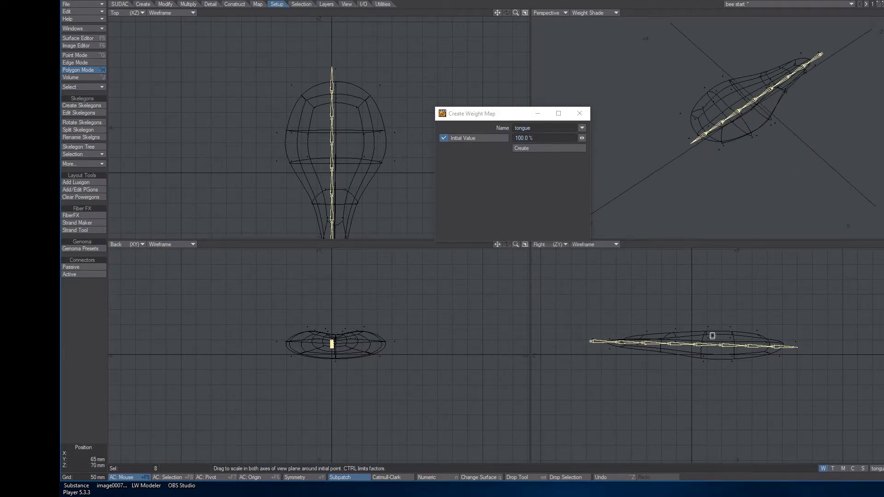
Move the eight-bone chain by cut and paste into the tongue's layer, leave it unselected, and save the object
key(Delete)
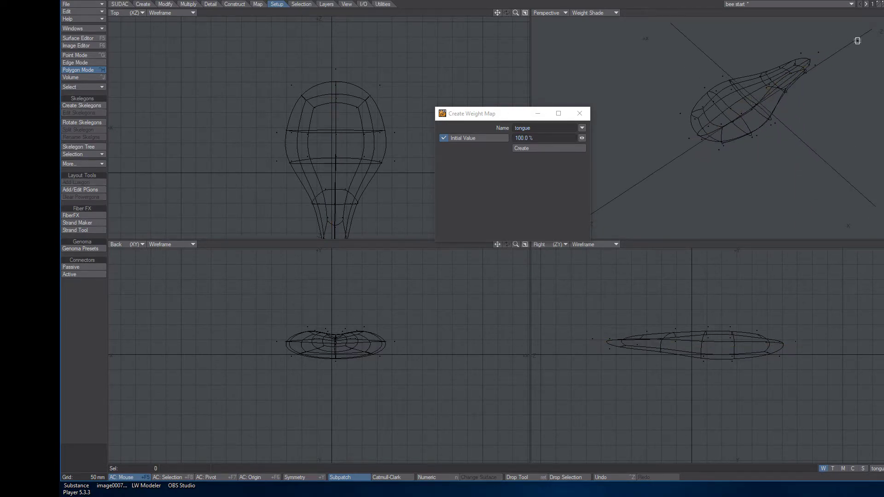
key(apostrophe)
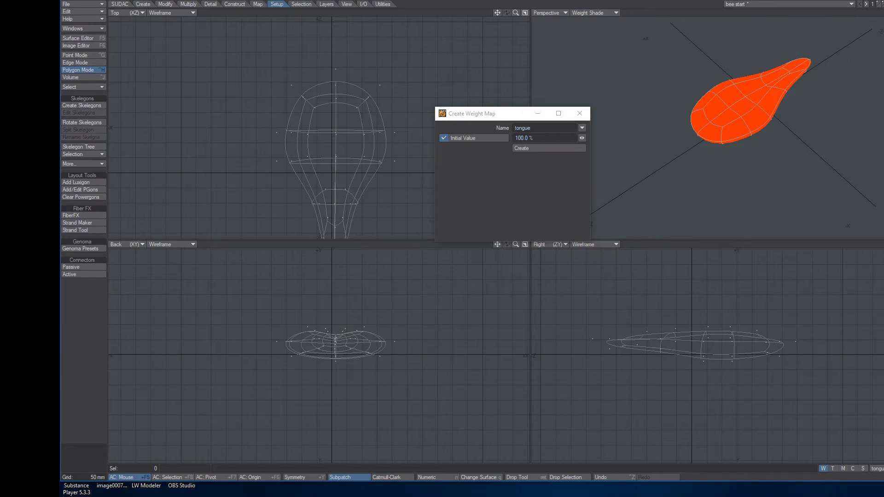
key(ctrl+v)
click(80, 443)
click(79, 443)
key(s)
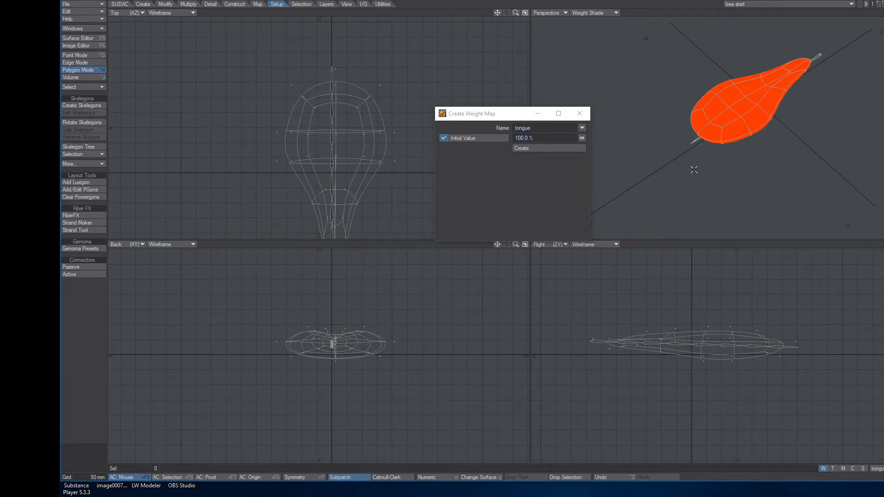
Look through the model's layers one after another and inspect the large body part with its skelegons
click(880, 4)
key(2)
key(3)
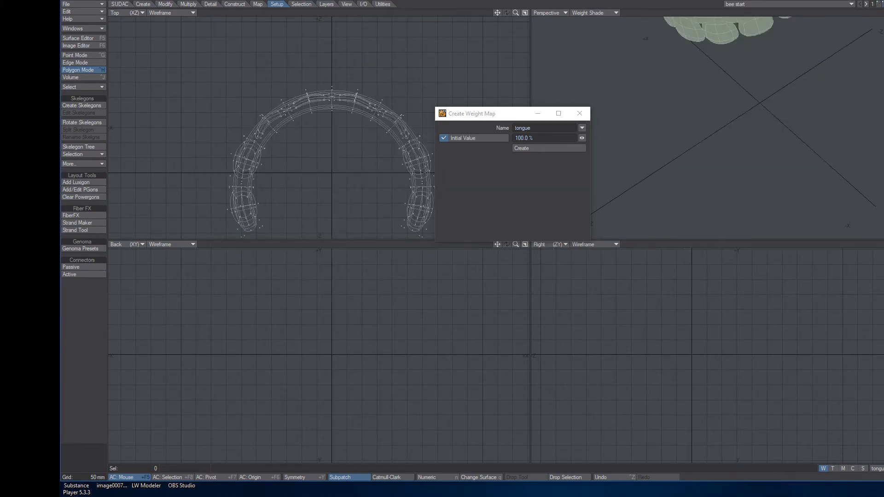
key(4)
key(5)
key(1)
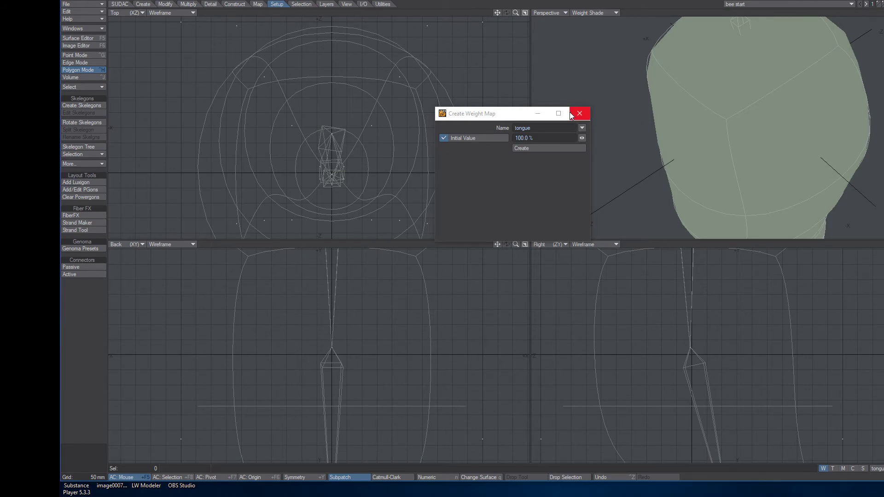
alt+drag(708, 77, 745, 150)
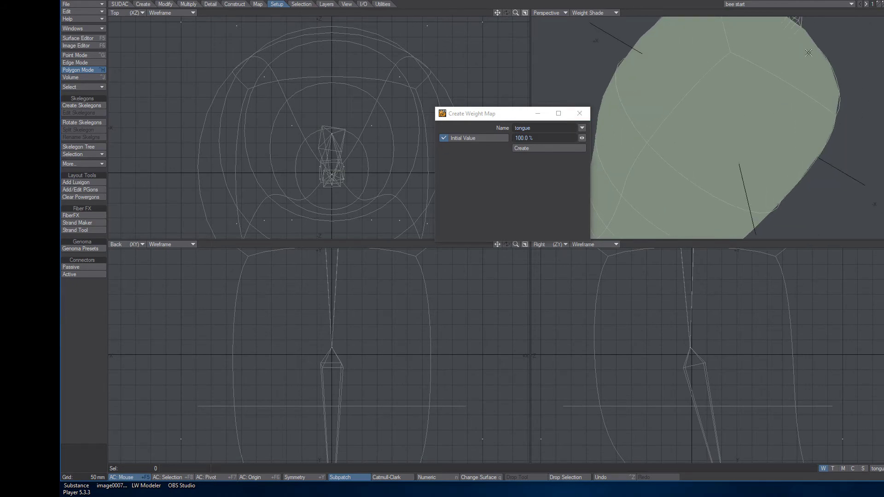